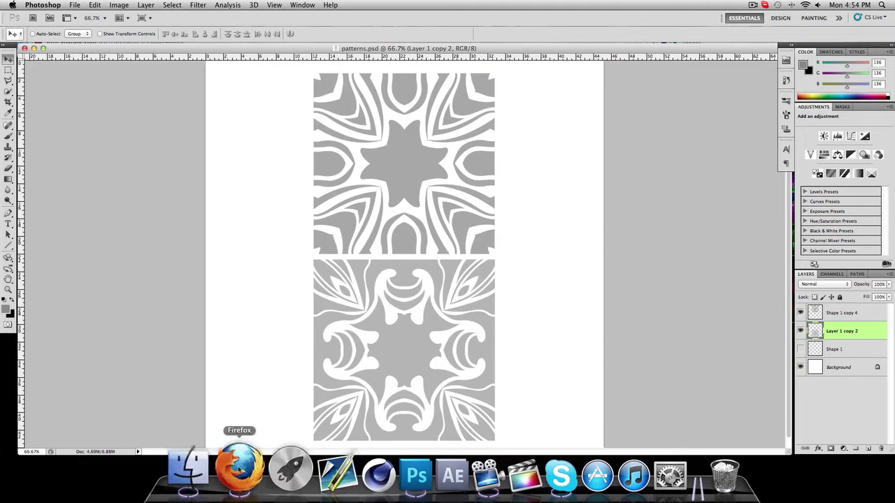
# Step: Bring Firefox with the DizmalDzn YouTube channel page to the front
pyautogui.click(239, 470)
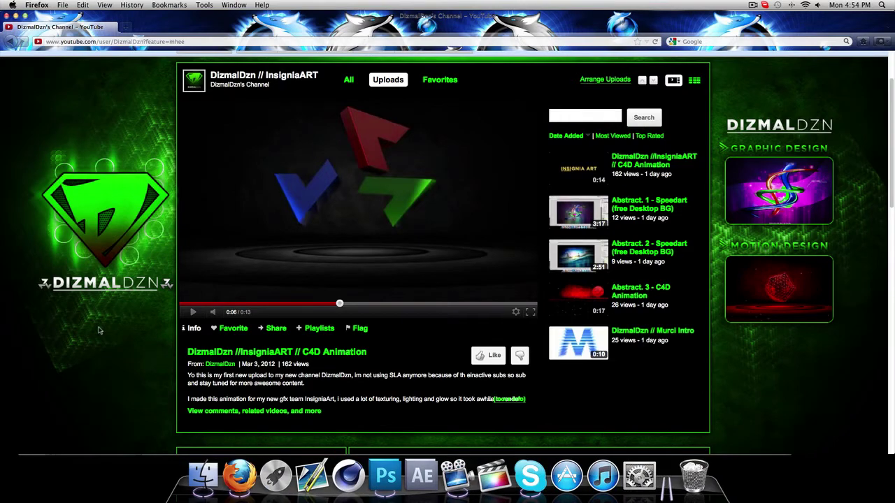
pyautogui.scroll(-10, 98, 331)
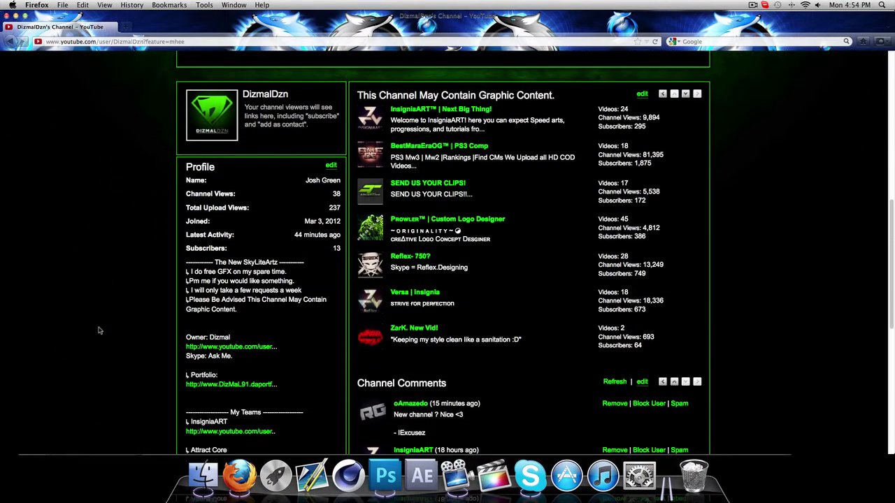
pyautogui.scroll(-1, 99, 331)
pyautogui.scroll(10, 99, 331)
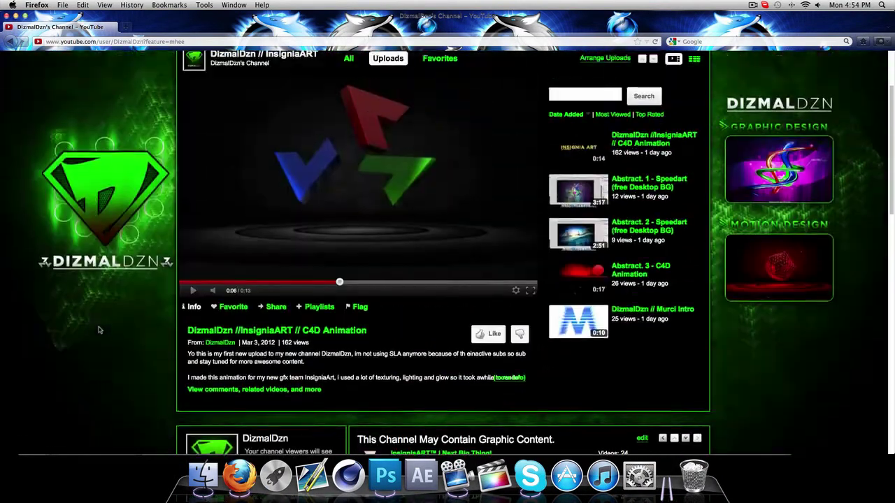
pyautogui.scroll(-2, 98, 331)
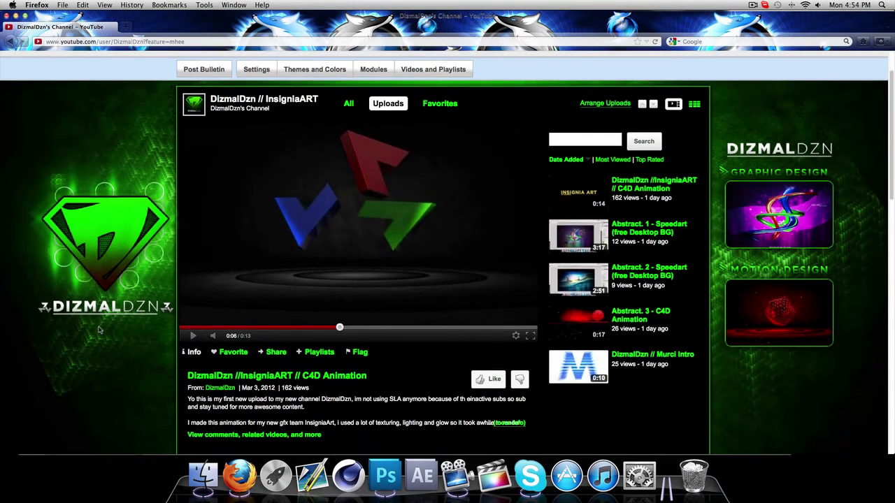
pyautogui.scroll(-1, 99, 331)
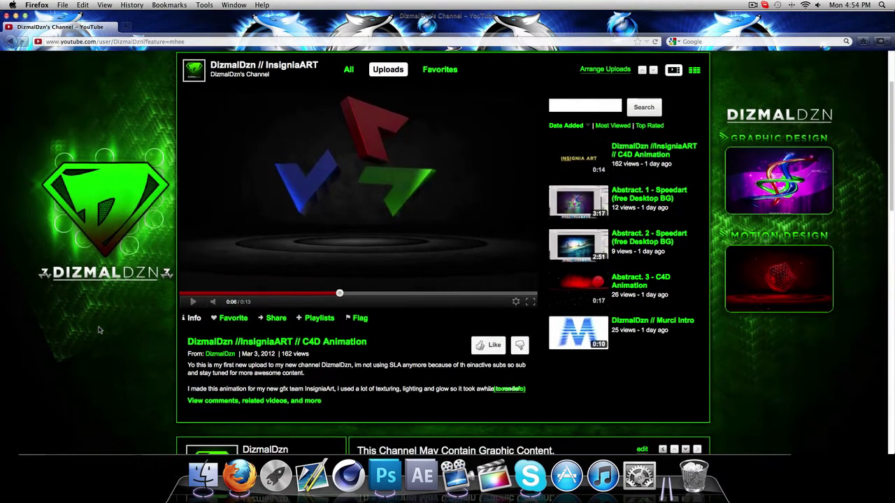
pyautogui.scroll(-4, 98, 331)
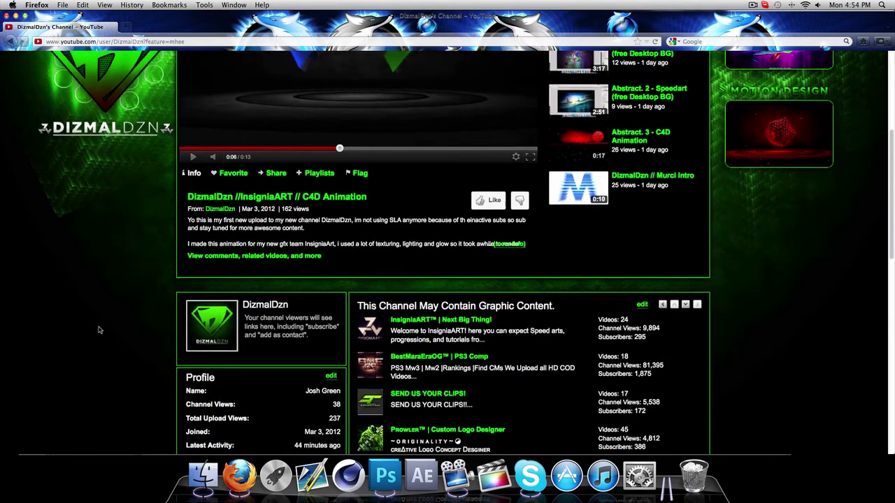
pyautogui.scroll(-7, 99, 330)
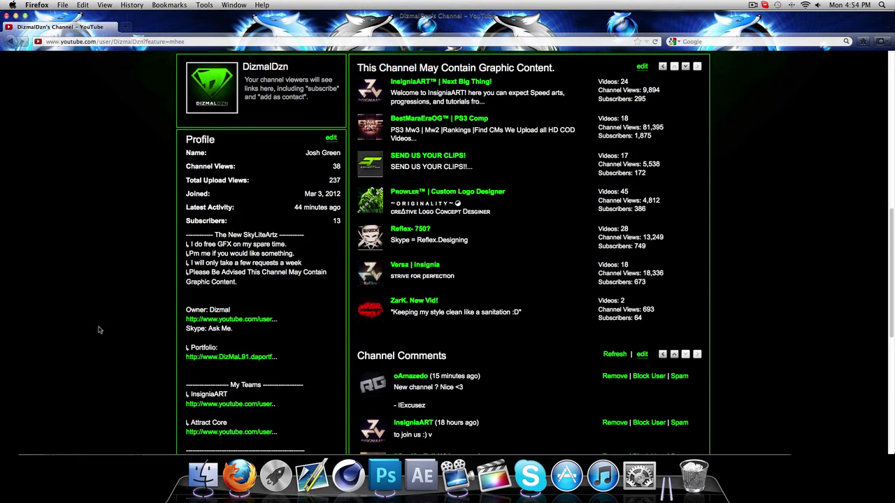
pyautogui.scroll(1, 98, 331)
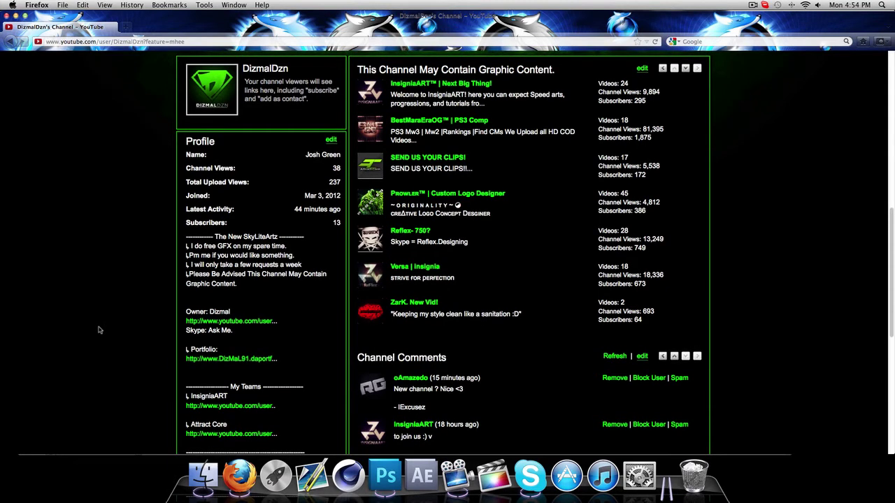
pyautogui.scroll(3, 245, 289)
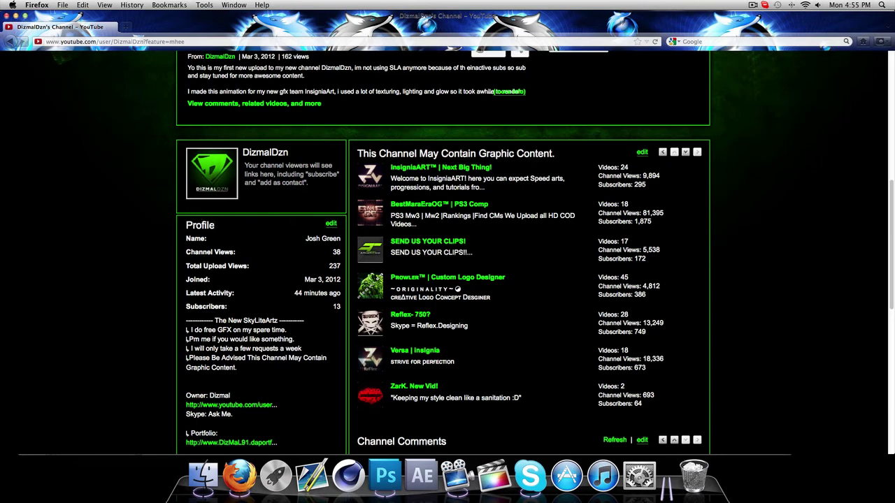
pyautogui.doubleClick(217, 226)
pyautogui.scroll(10, 227, 232)
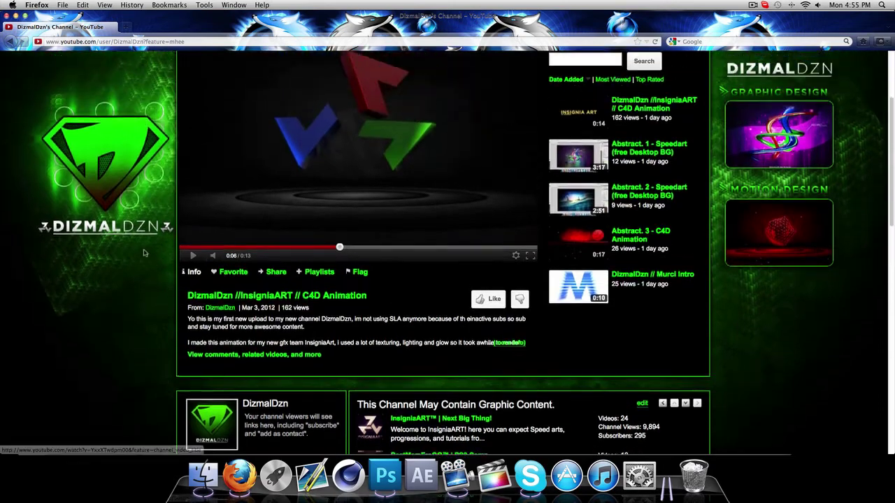
pyautogui.scroll(-5, 313, 337)
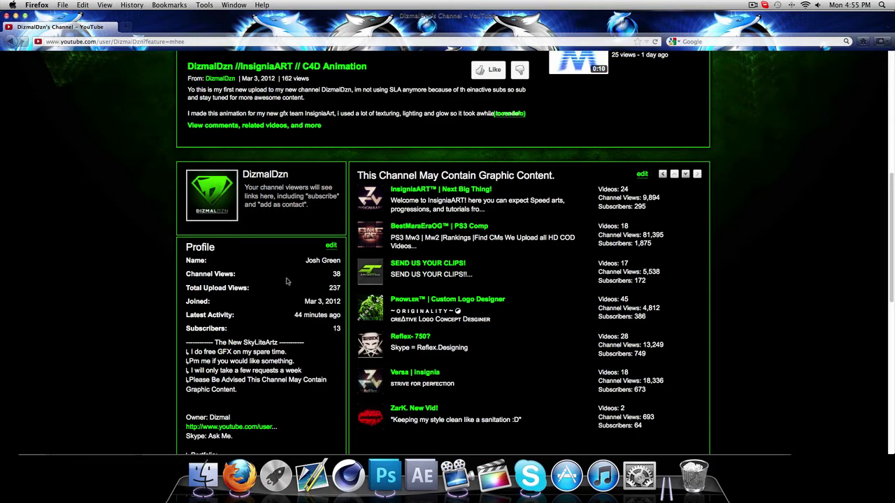
pyautogui.scroll(5, 294, 282)
pyautogui.scroll(-2, 306, 284)
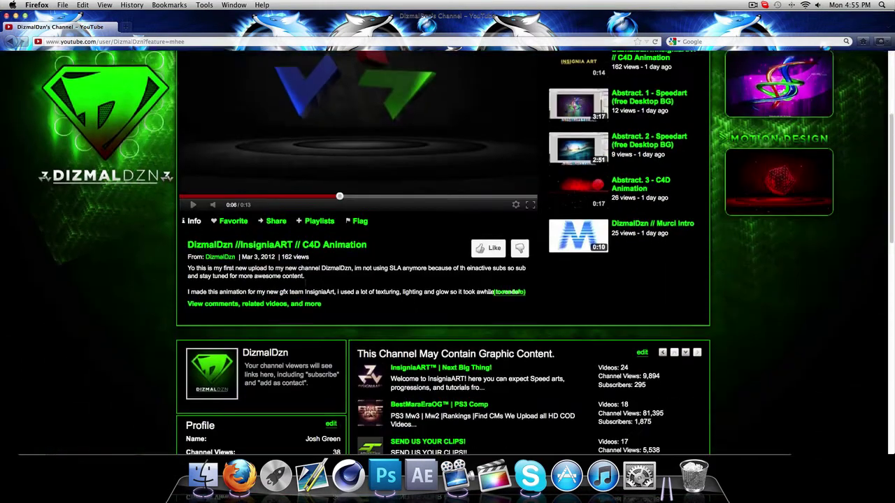
pyautogui.scroll(-2, 447, 251)
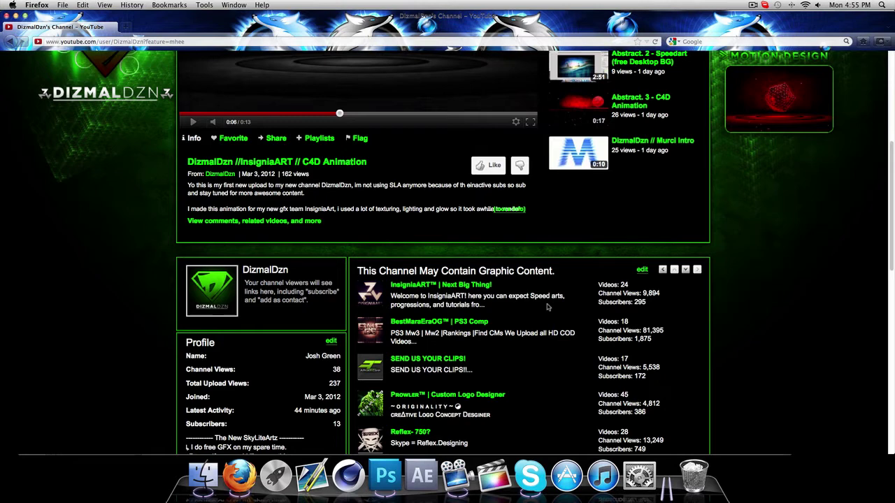
pyautogui.click(467, 287)
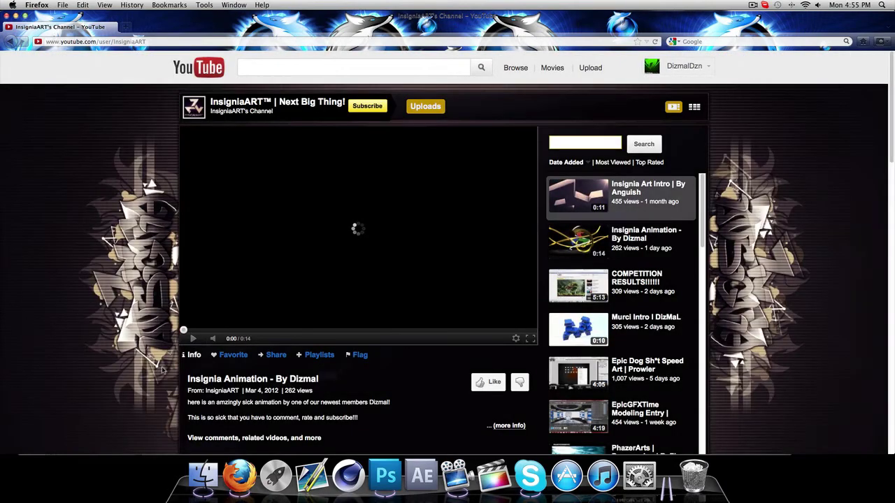
pyautogui.scroll(-5, 165, 371)
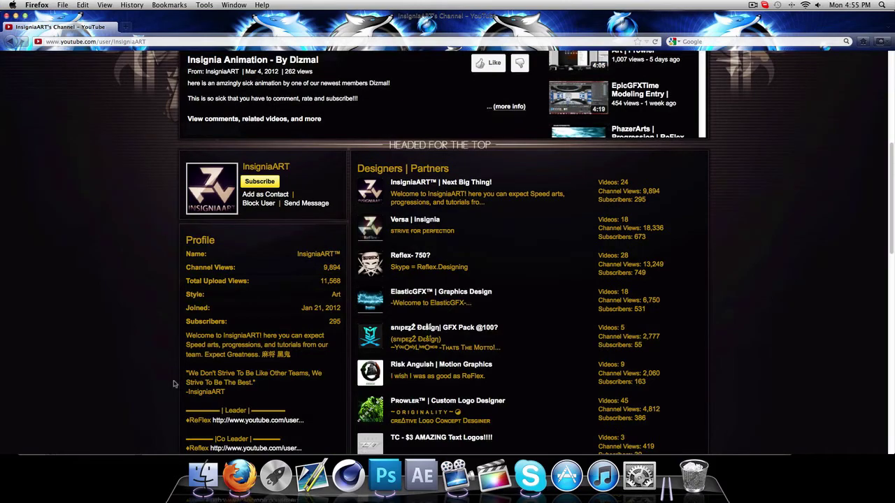
pyautogui.scroll(5, 173, 383)
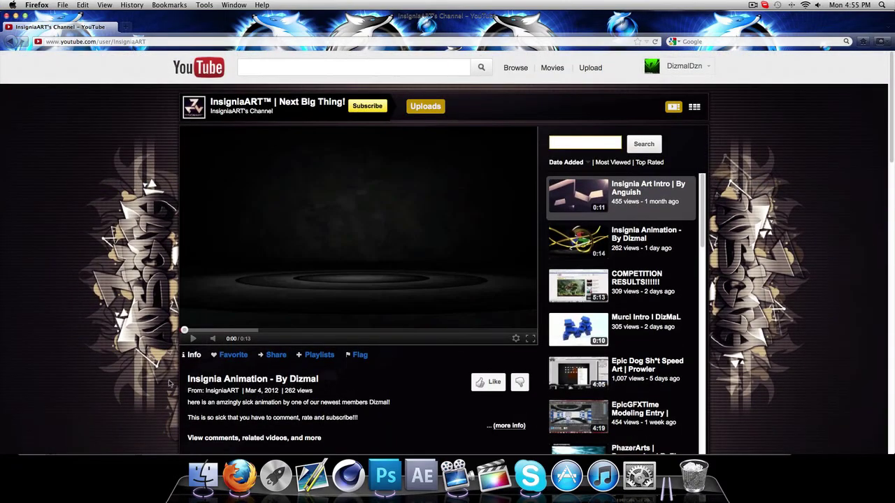
pyautogui.scroll(-6, 166, 367)
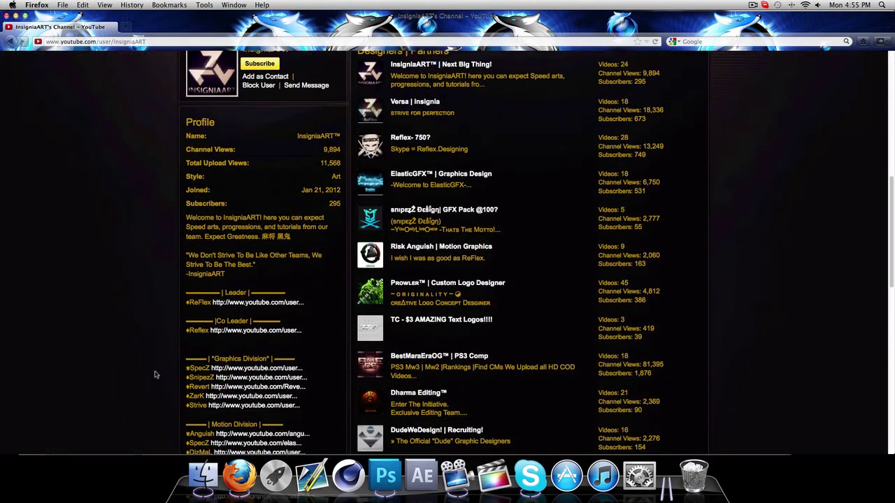
pyautogui.scroll(-3, 155, 375)
pyautogui.moveTo(283, 378); pyautogui.dragTo(182, 179)
pyautogui.click(172, 187)
pyautogui.scroll(9, 172, 210)
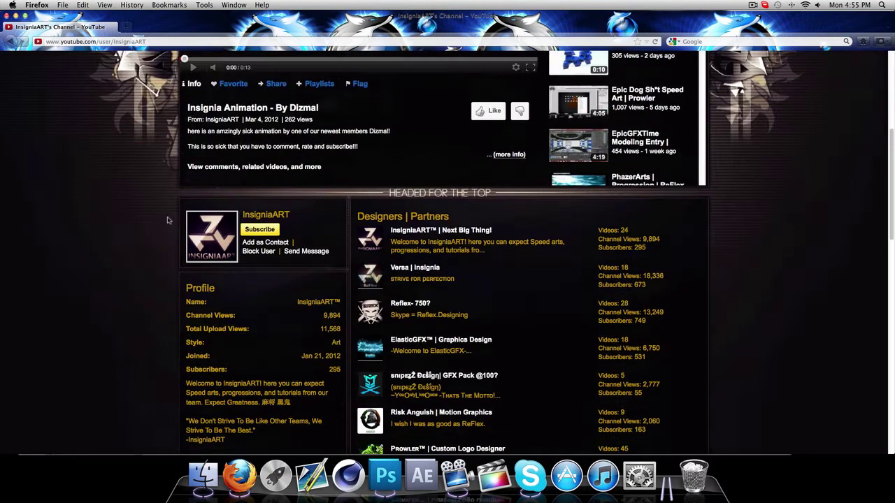
pyautogui.click(385, 476)
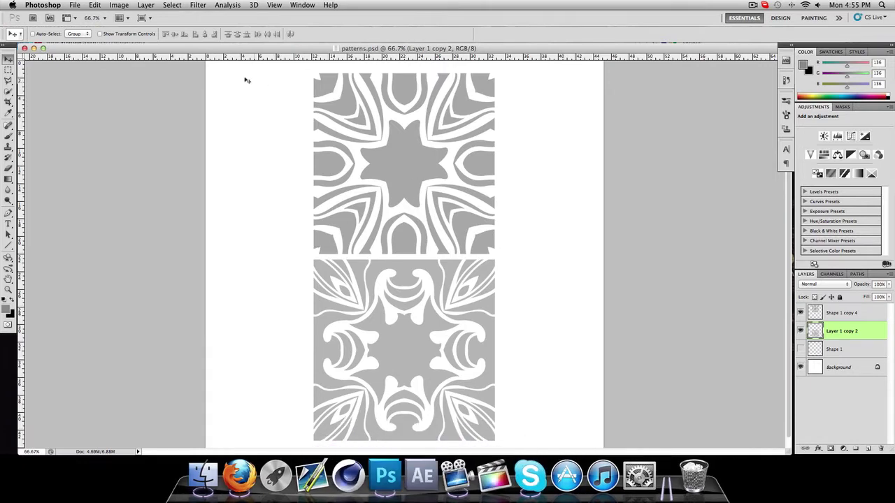
# Step: Create a new blank 1280 by 1280 document with resolution in pixels per centimetre
pyautogui.click(73, 6)
pyautogui.click(83, 16)
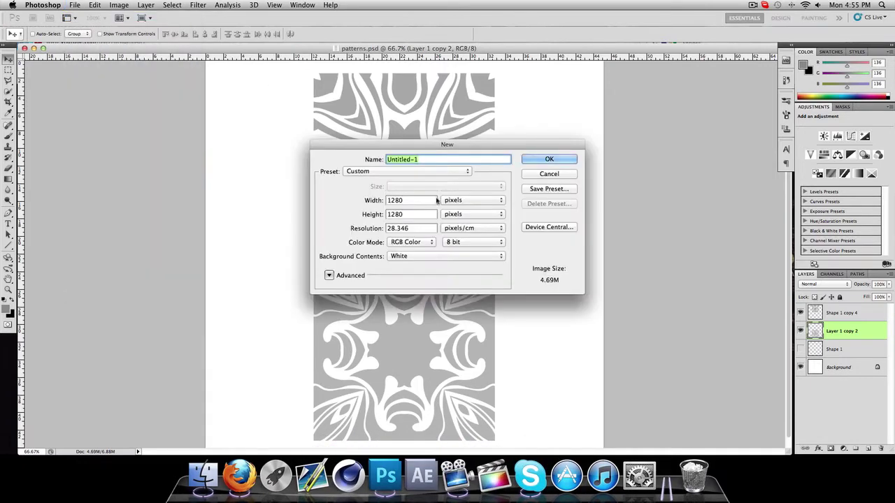
pyautogui.press('Tab')
pyautogui.press('Tab')
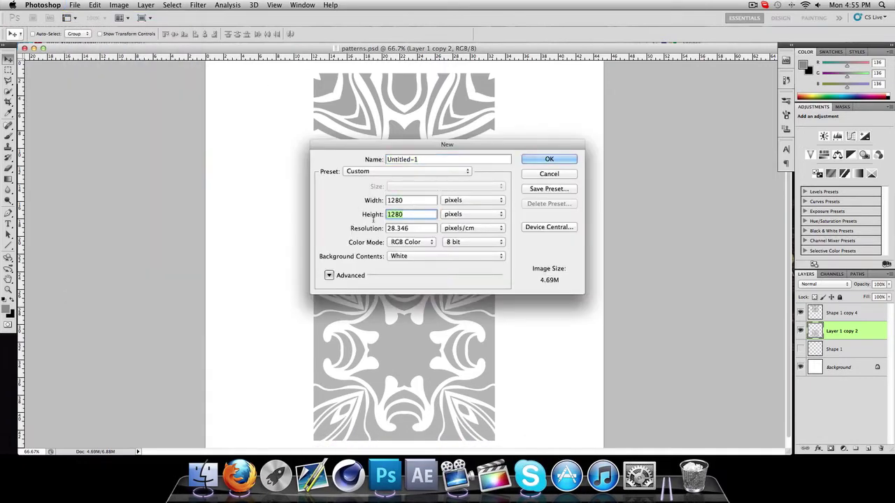
pyautogui.click(467, 231)
pyautogui.click(467, 230)
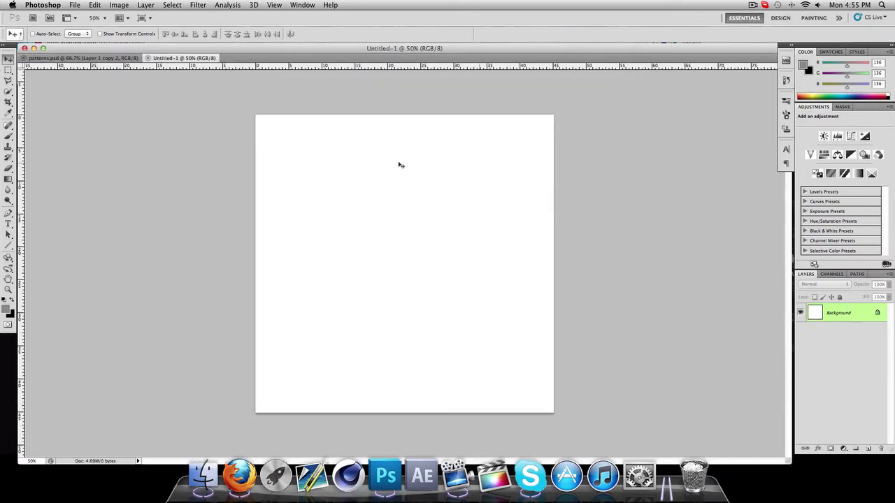
pyautogui.click(549, 160)
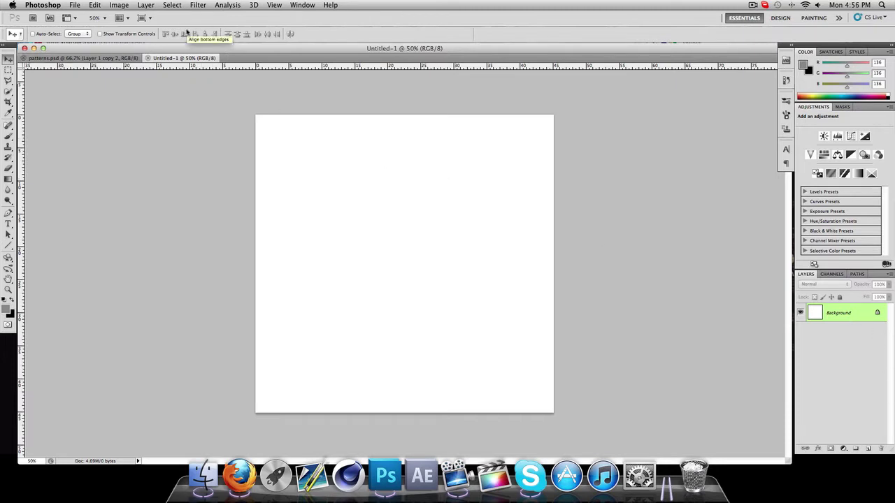
pyautogui.press('super+apostrophe')
pyautogui.press('super+apostrophe')
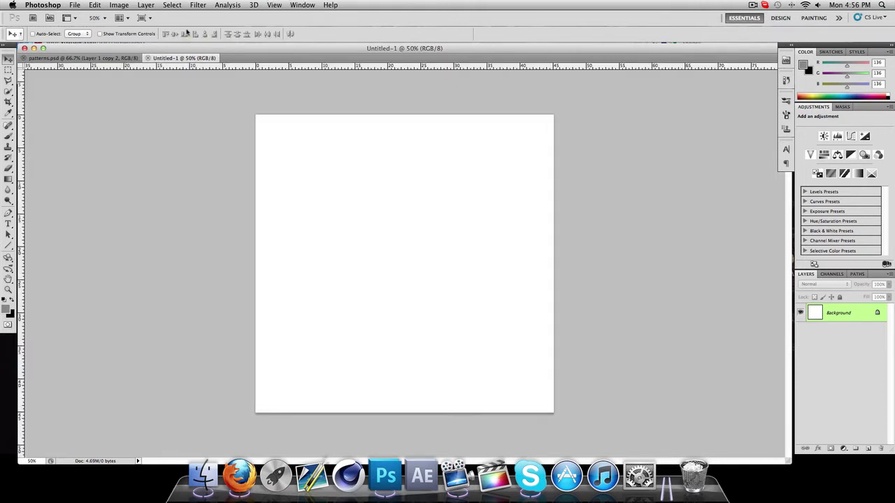
# Step: Add a vertical guide at 50% across the canvas centre
pyautogui.click(273, 4)
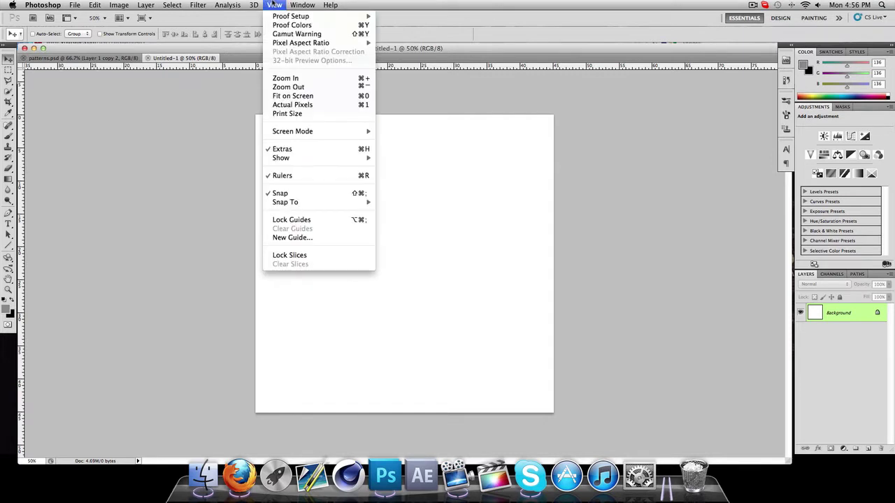
pyautogui.click(332, 237)
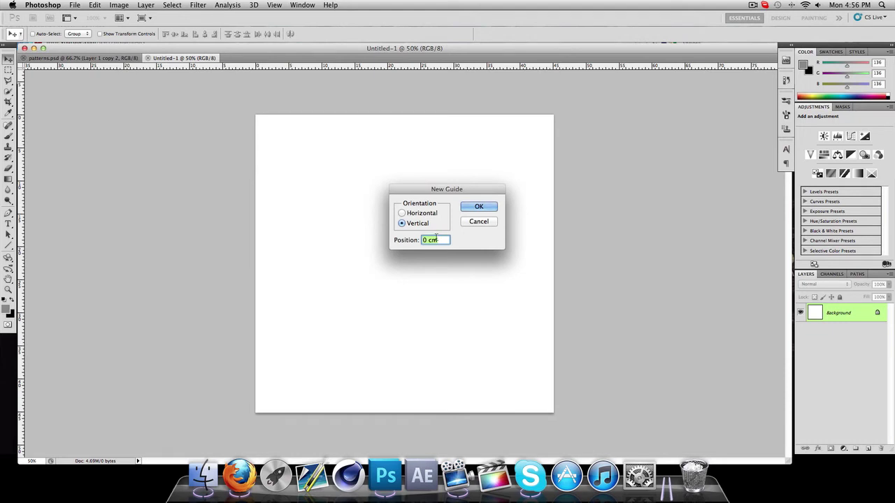
pyautogui.write('50%')
pyautogui.press('Return')
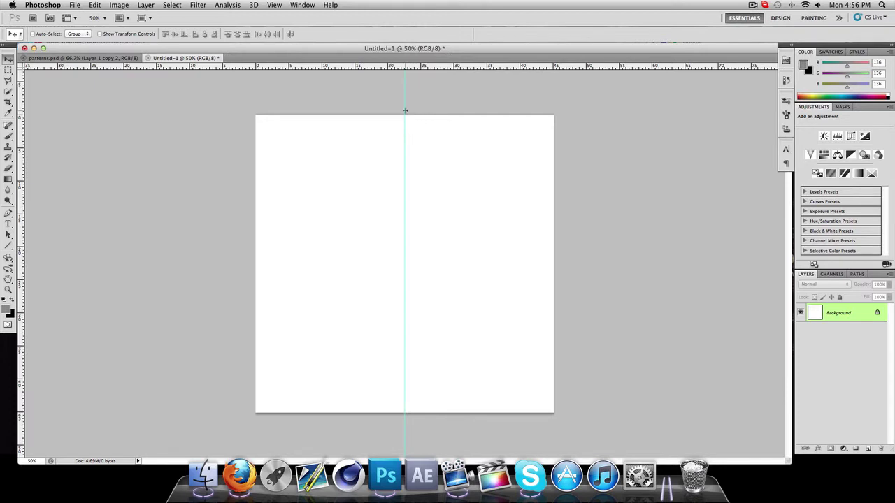
# Step: Add a horizontal guide at 50% through the canvas middle
pyautogui.click(274, 5)
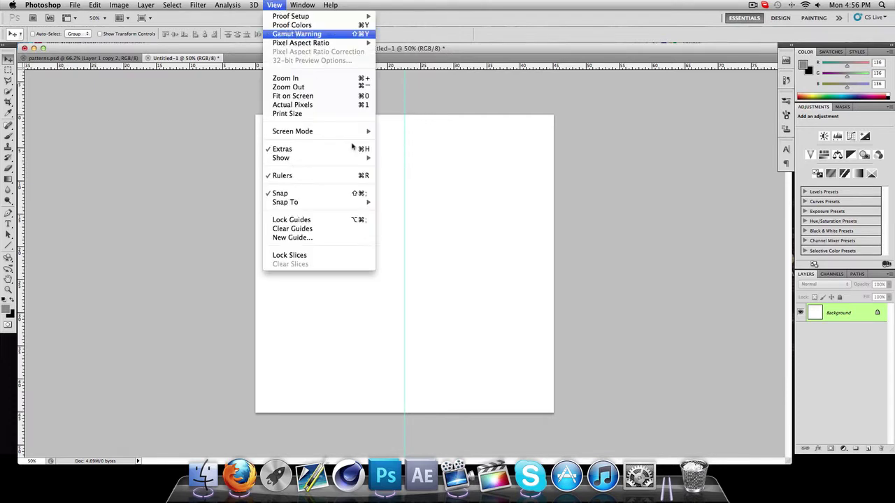
pyautogui.click(370, 237)
pyautogui.click(410, 214)
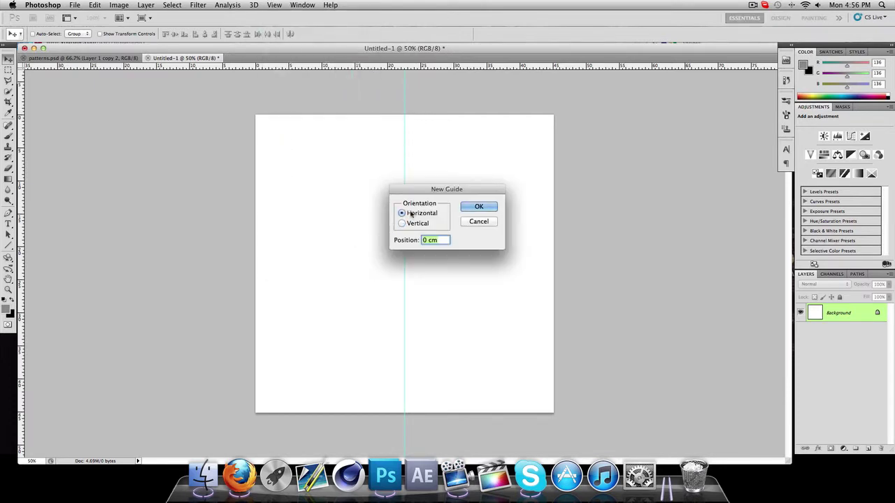
pyautogui.write('50%')
pyautogui.press('Return')
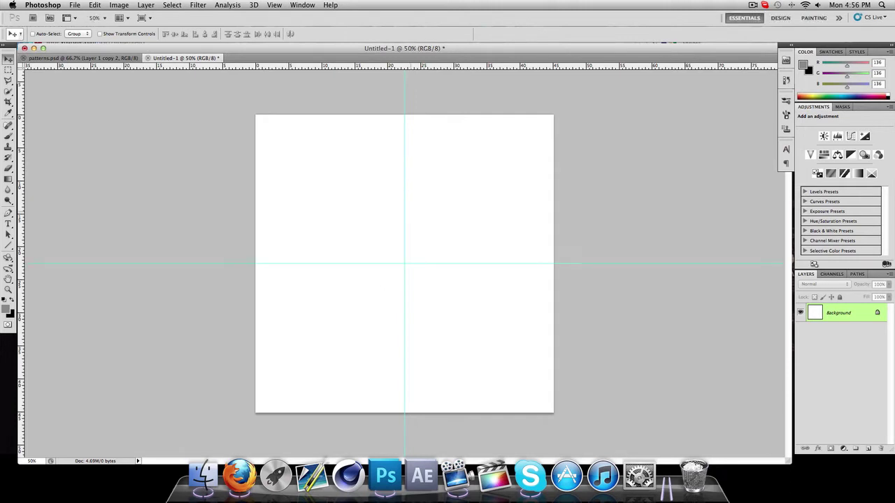
pyautogui.click(275, 5)
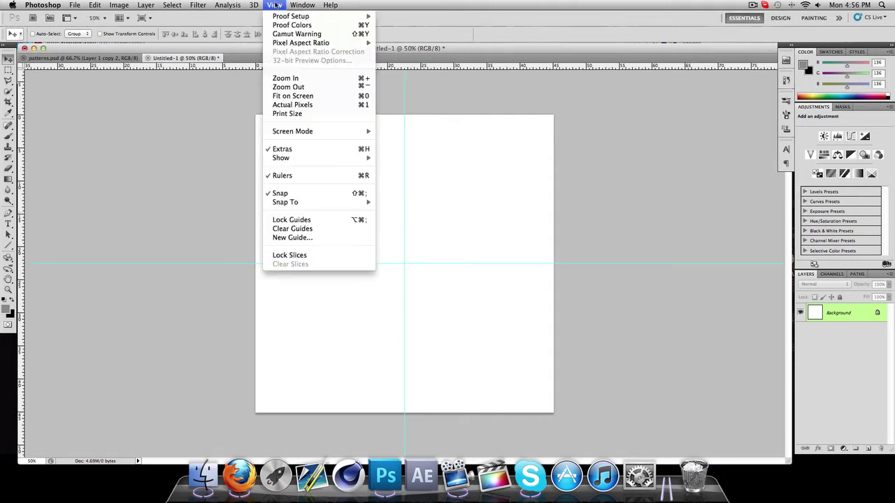
pyautogui.click(275, 5)
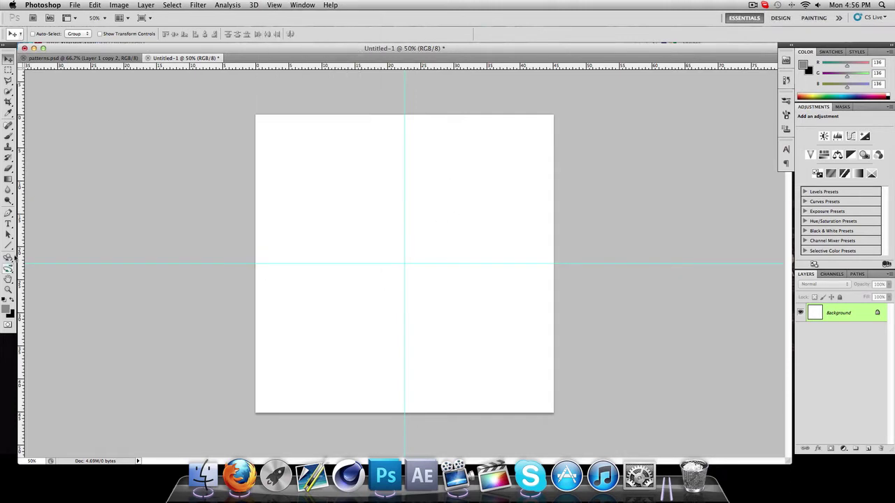
# Step: Add a new layer, choose the Line tool and set the foreground colour to pure red
pyautogui.click(868, 448)
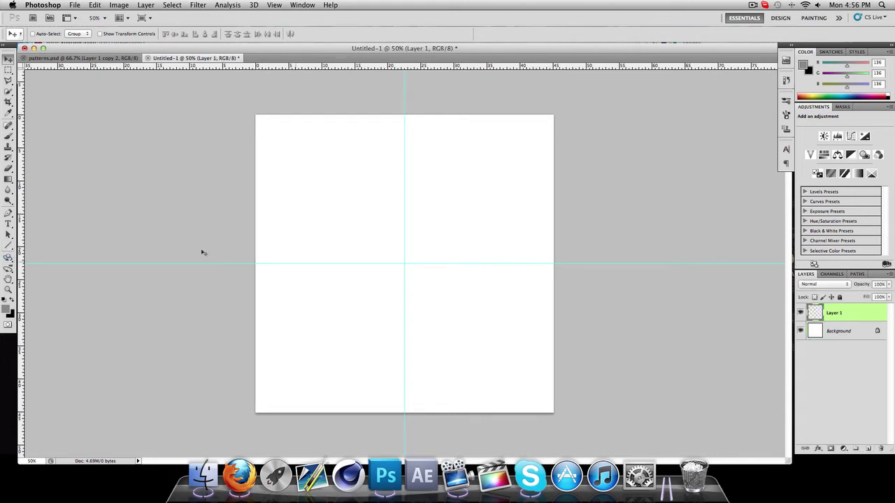
pyautogui.click(10, 245)
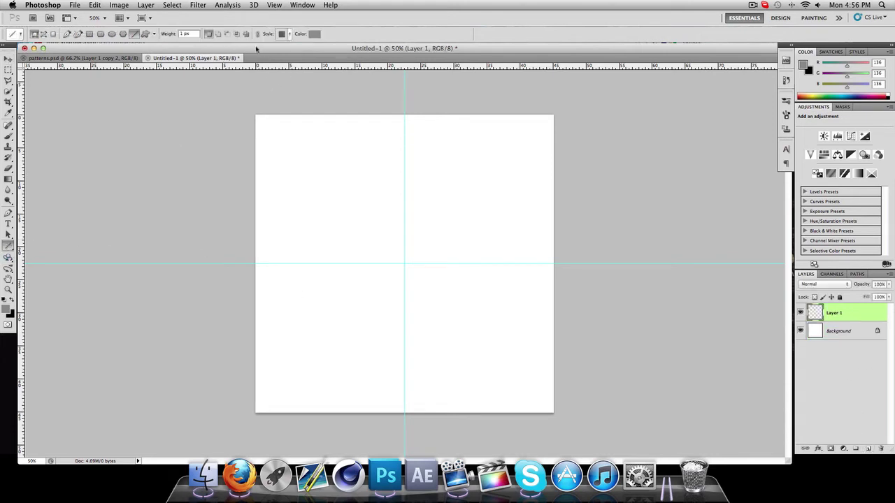
pyautogui.click(5, 299)
pyautogui.click(8, 310)
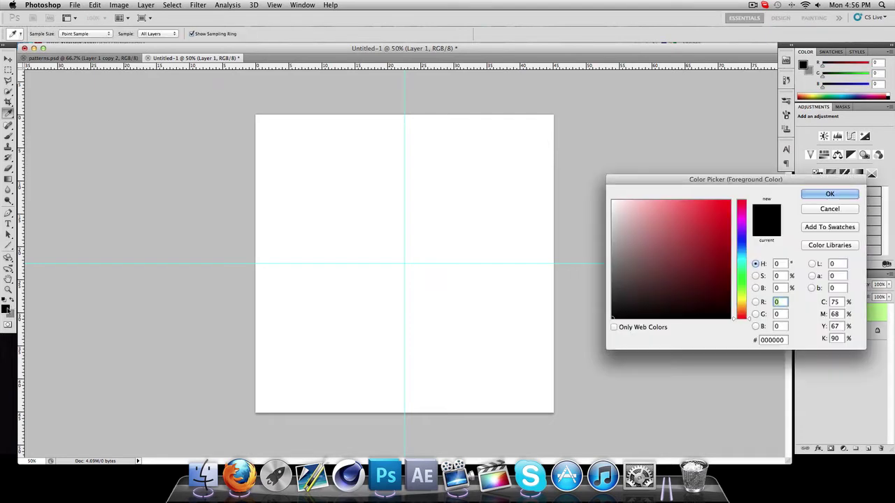
pyautogui.moveTo(731, 295); pyautogui.dragTo(848, 160)
pyautogui.click(830, 193)
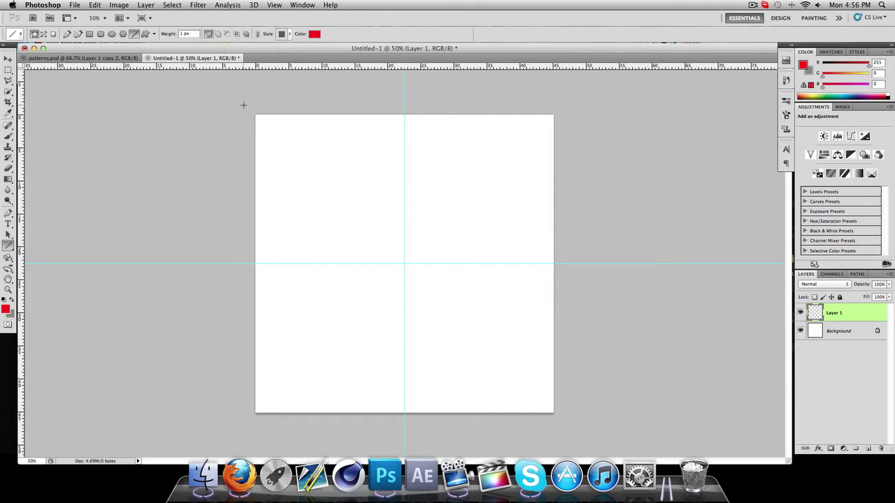
# Step: Draw a red diagonal from top-left to bottom-right, rasterize it and nudge it onto the corner
pyautogui.moveTo(243, 105); pyautogui.dragTo(669, 439)
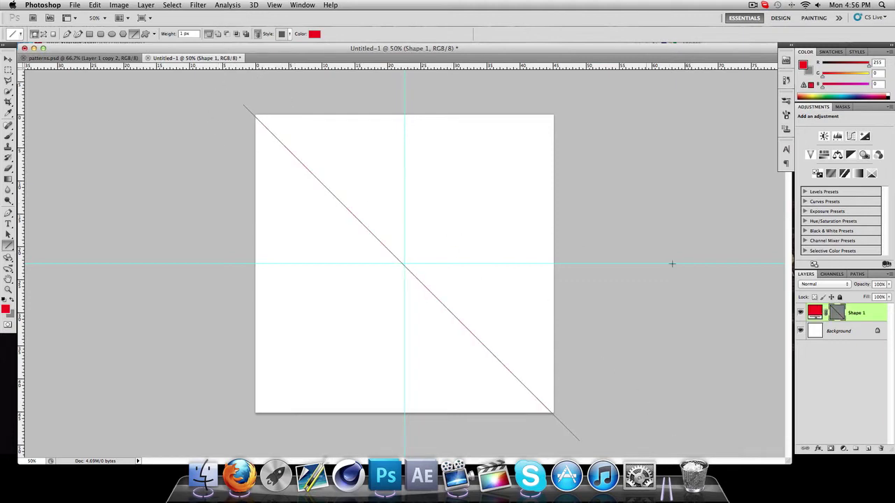
pyautogui.rightClick(870, 320)
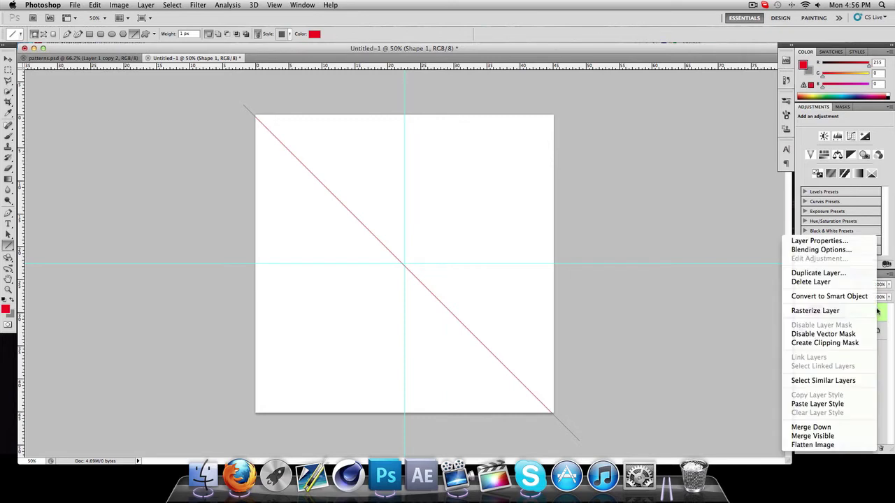
pyautogui.click(837, 313)
pyautogui.press('v')
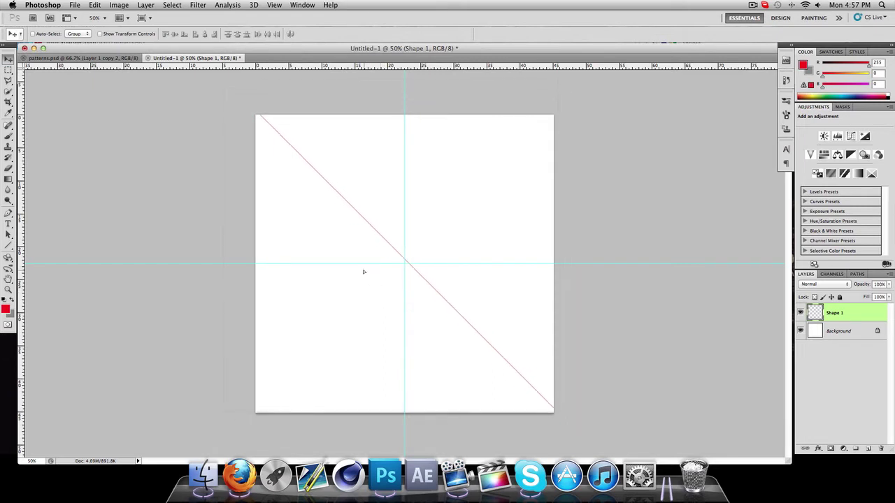
pyautogui.moveTo(363, 272)
pyautogui.mouseDown()
pyautogui.moveTo(357, 263)
pyautogui.moveTo(370, 266)
pyautogui.mouseUp()
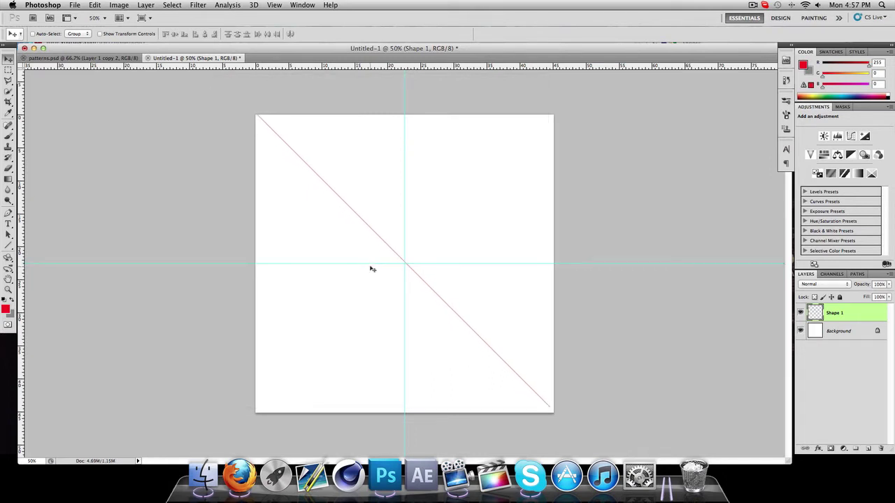
# Step: Lock the guides and zoom in on the canvas
pyautogui.click(274, 5)
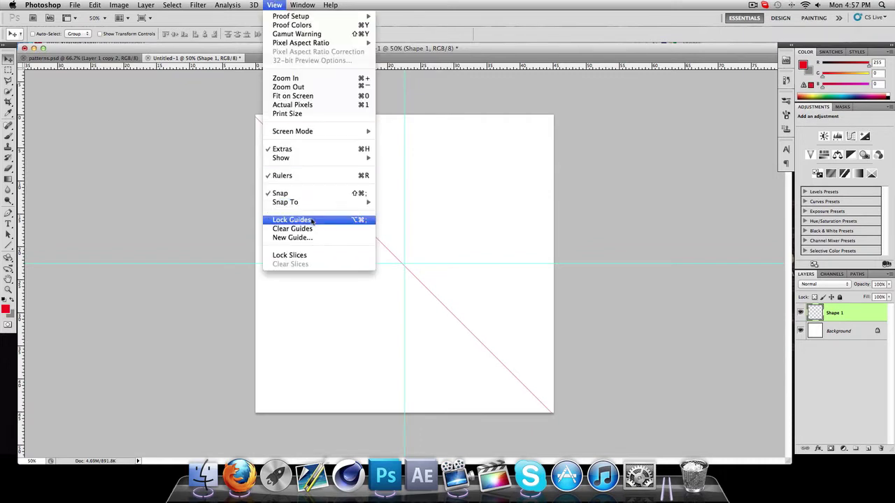
pyautogui.click(313, 220)
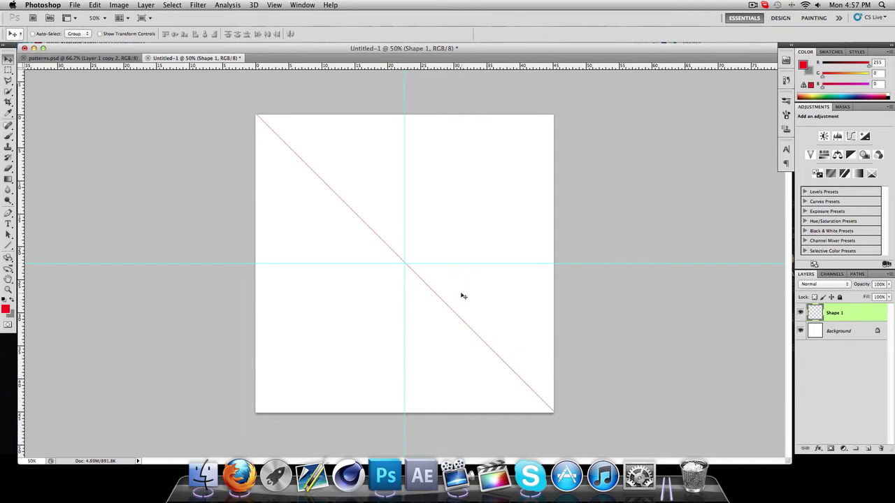
pyautogui.press('super+equal')
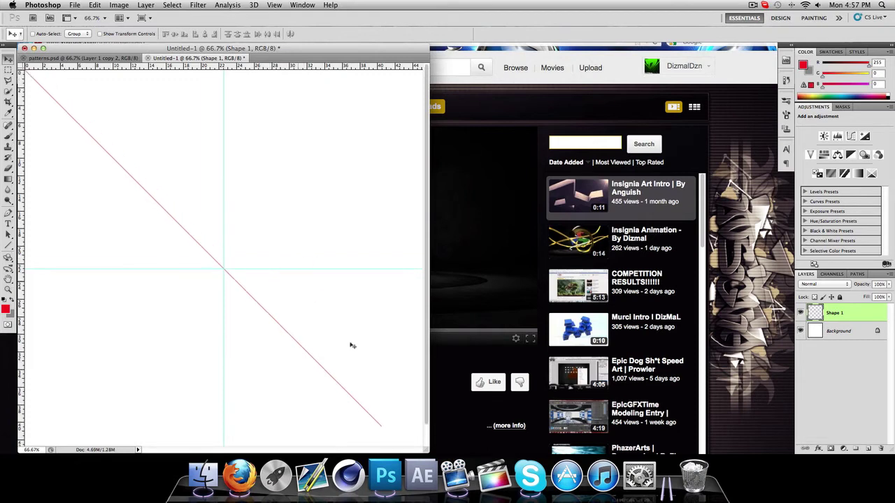
# Step: Enlarge the document window and drag a horizontal guide down near the canvas top
pyautogui.moveTo(425, 447); pyautogui.dragTo(790, 453)
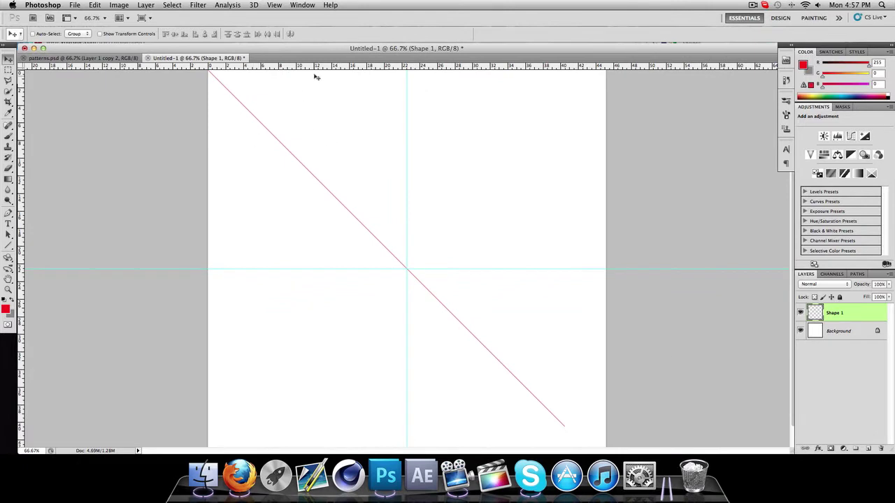
pyautogui.moveTo(314, 67); pyautogui.dragTo(324, 87)
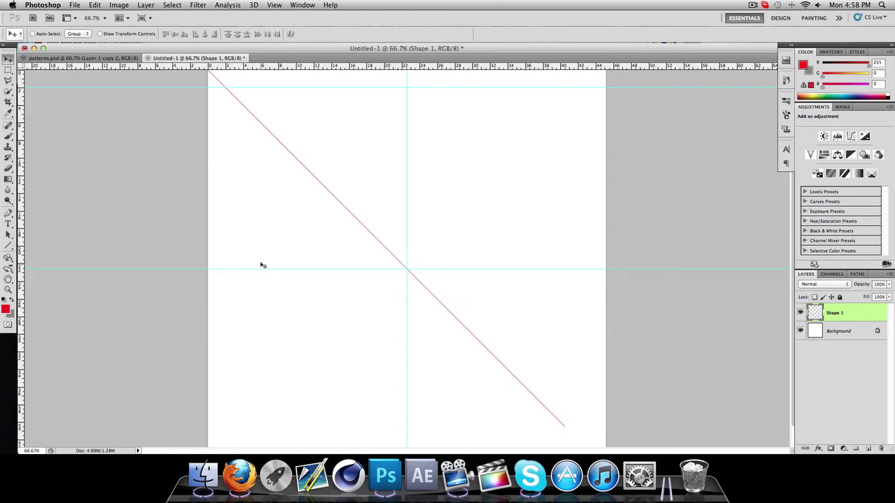
# Step: Choose the Pen tool with mid grey foreground, zoom to 100% and add a new layer
pyautogui.click(8, 213)
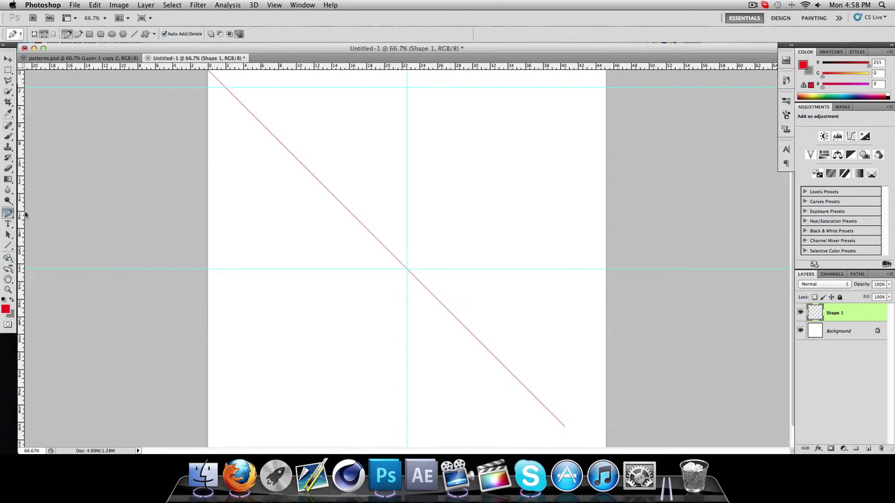
pyautogui.click(12, 300)
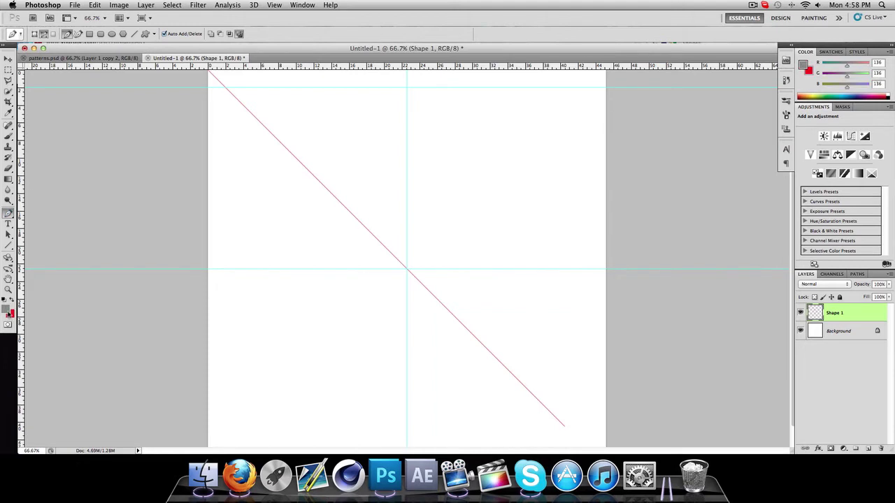
pyautogui.click(7, 310)
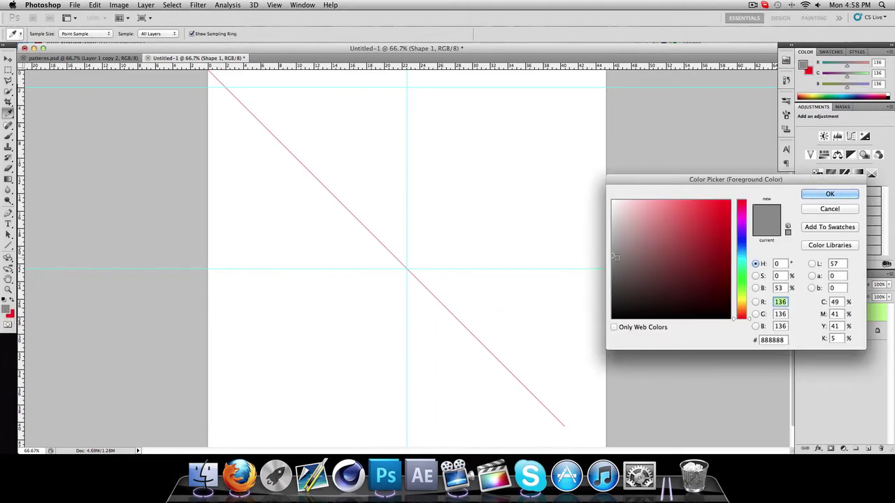
pyautogui.click(824, 195)
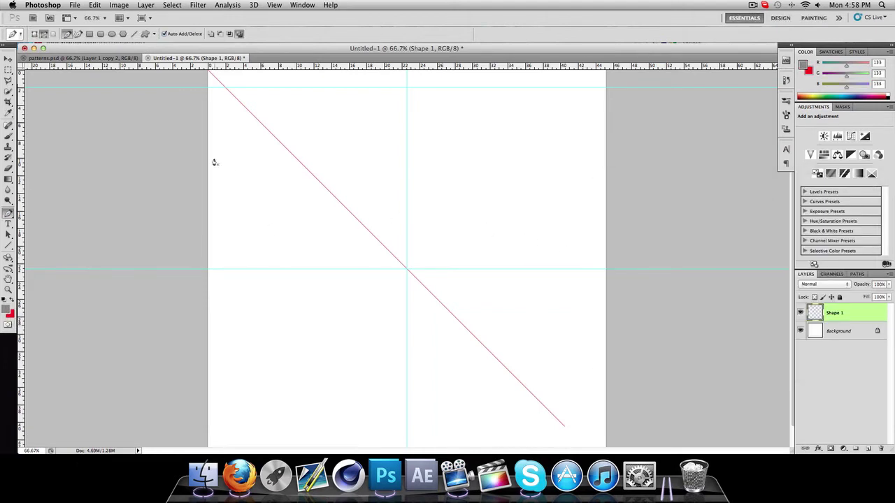
pyautogui.press('super+alt+0')
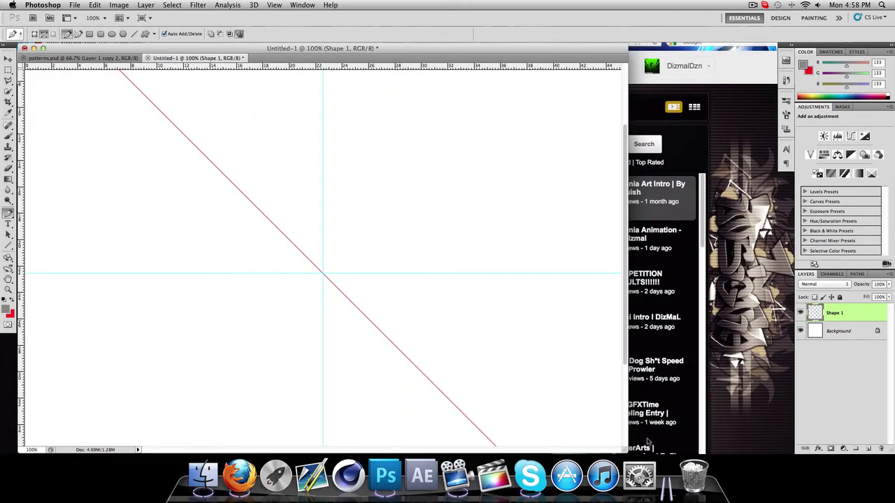
pyautogui.moveTo(624, 453); pyautogui.dragTo(790, 451)
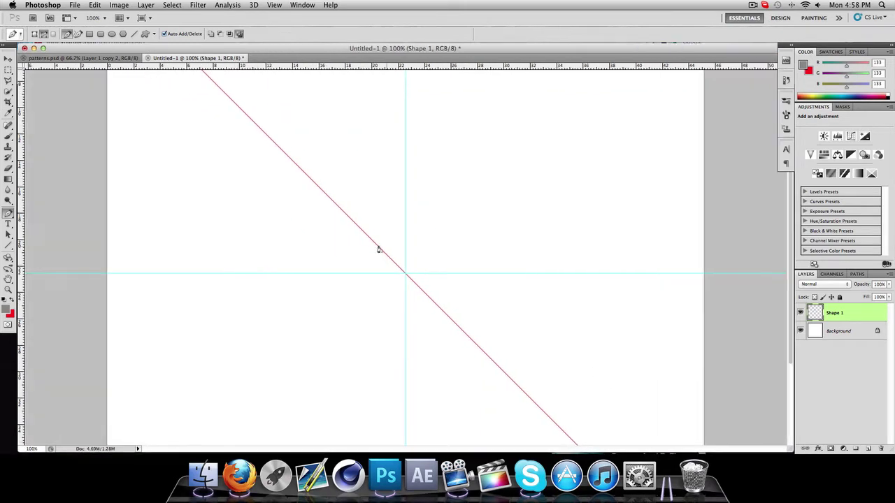
pyautogui.scroll(5, 384, 249)
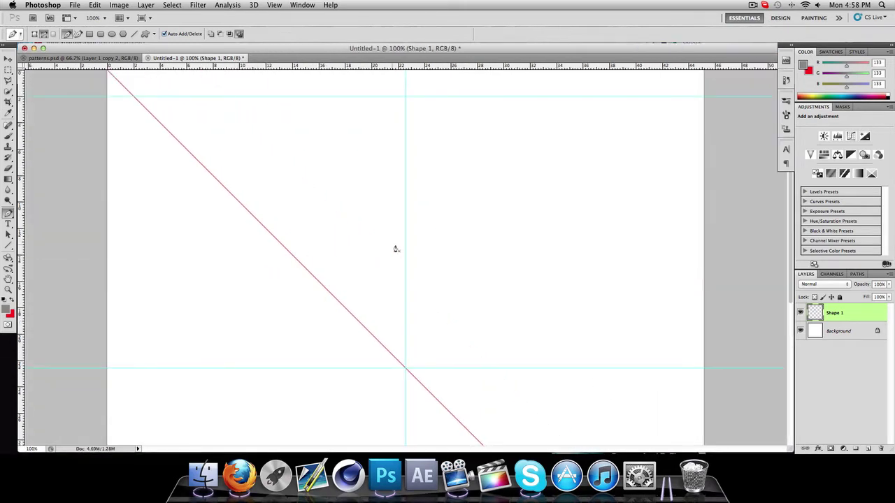
pyautogui.click(868, 448)
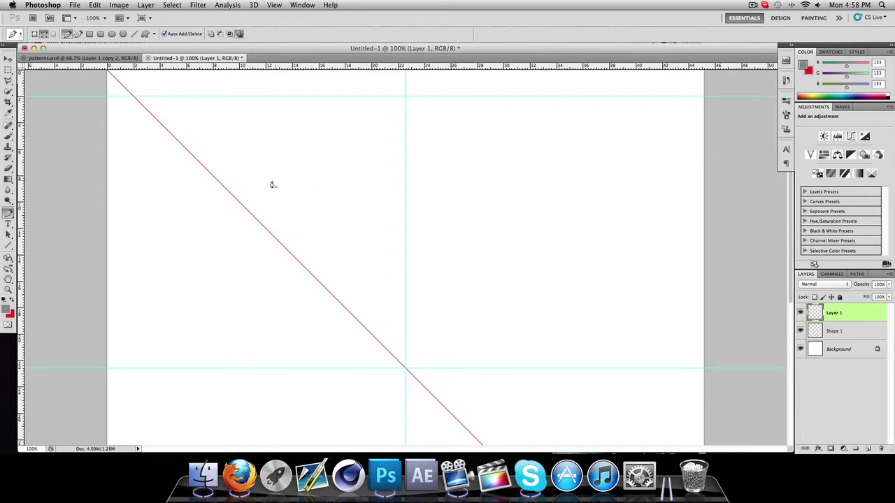
# Step: Draw a curved path along the diagonal, fill it grey and delete the path
pyautogui.click(175, 155)
pyautogui.moveTo(195, 114); pyautogui.dragTo(220, 114)
pyautogui.moveTo(218, 192); pyautogui.dragTo(246, 234)
pyautogui.rightClick(160, 231)
pyautogui.click(189, 282)
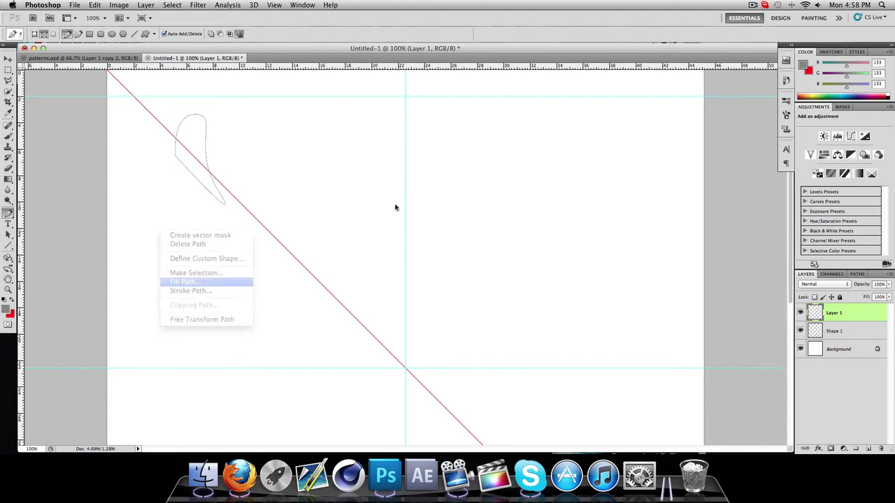
pyautogui.click(500, 163)
pyautogui.rightClick(236, 240)
pyautogui.click(250, 255)
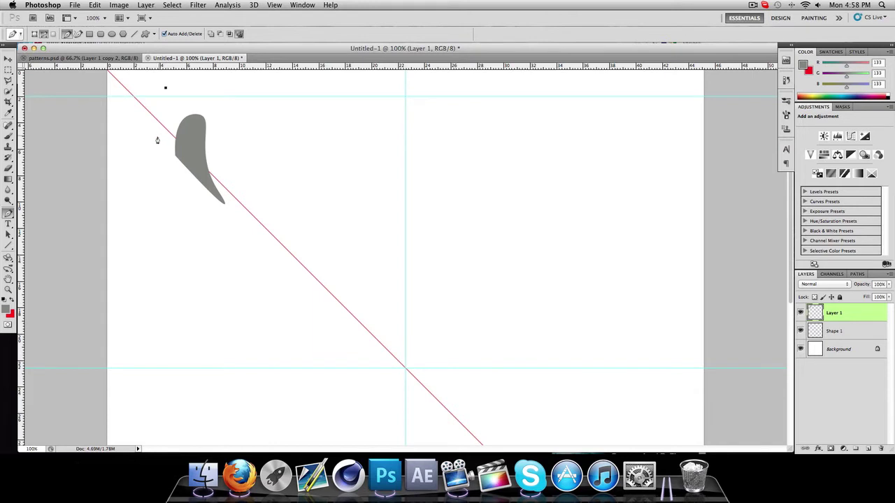
# Step: Draw a crescent-shaped path toward the top and fill it with grey
pyautogui.moveTo(153, 138); pyautogui.dragTo(135, 161)
pyautogui.keyDown('alt'); pyautogui.click(152, 138); pyautogui.keyUp('alt')
pyautogui.moveTo(158, 88); pyautogui.dragTo(155, 71)
pyautogui.click(165, 89)
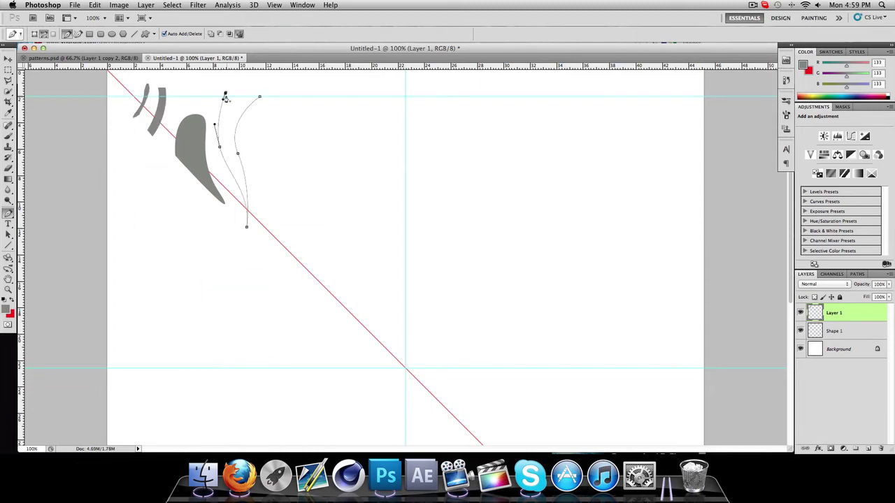
pyautogui.rightClick(144, 231)
pyautogui.click(160, 290)
pyautogui.click(257, 224)
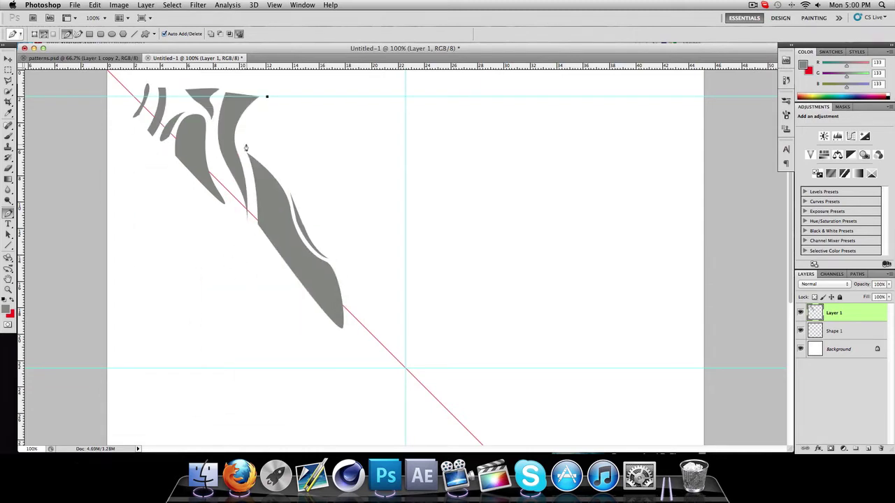
pyautogui.click(292, 143)
# Step: Draw and grey-fill more curved paths, leaving white bands between the shapes
pyautogui.click(95, 5)
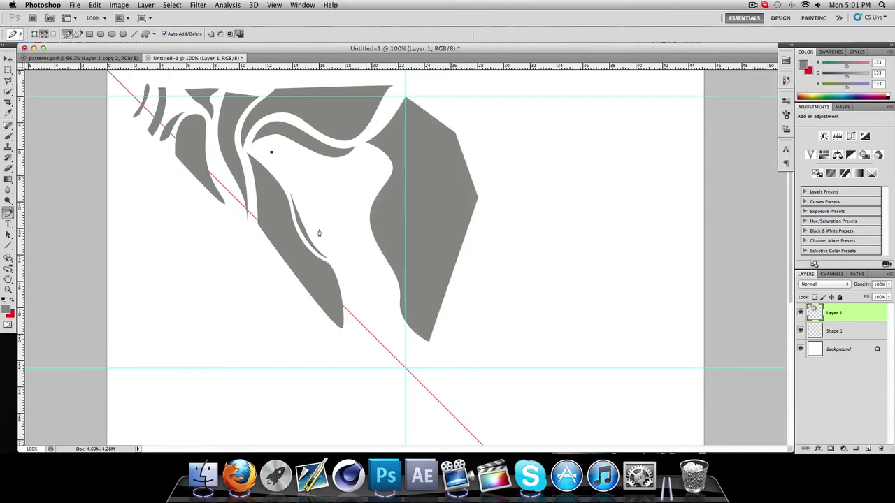
pyautogui.click(405, 378)
pyautogui.click(272, 151)
pyautogui.click(296, 176)
pyautogui.click(363, 203)
pyautogui.click(414, 384)
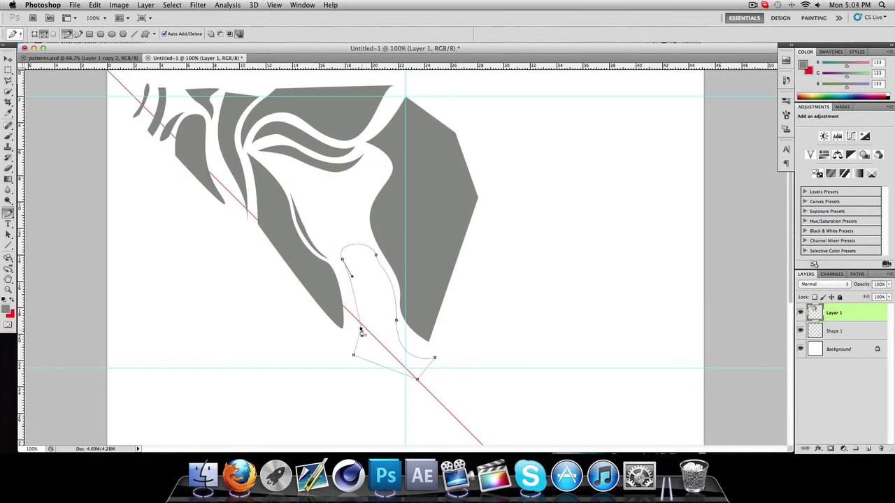
pyautogui.click(314, 166)
pyautogui.click(343, 232)
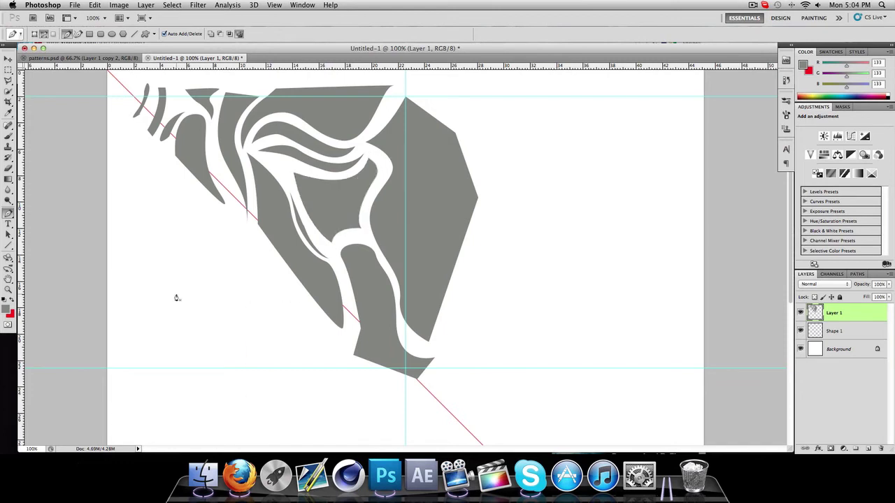
pyautogui.click(8, 71)
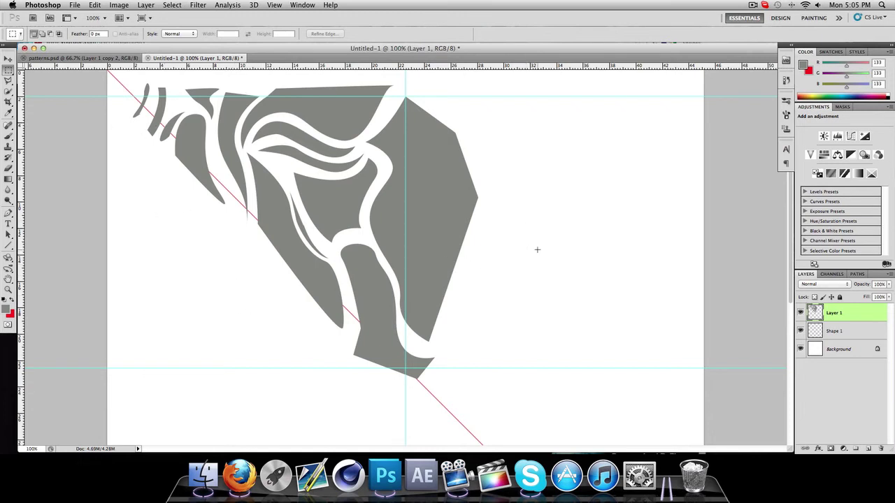
# Step: Delete the grey artwork above the top guide and right of the vertical guide
pyautogui.moveTo(107, 73); pyautogui.dragTo(504, 93)
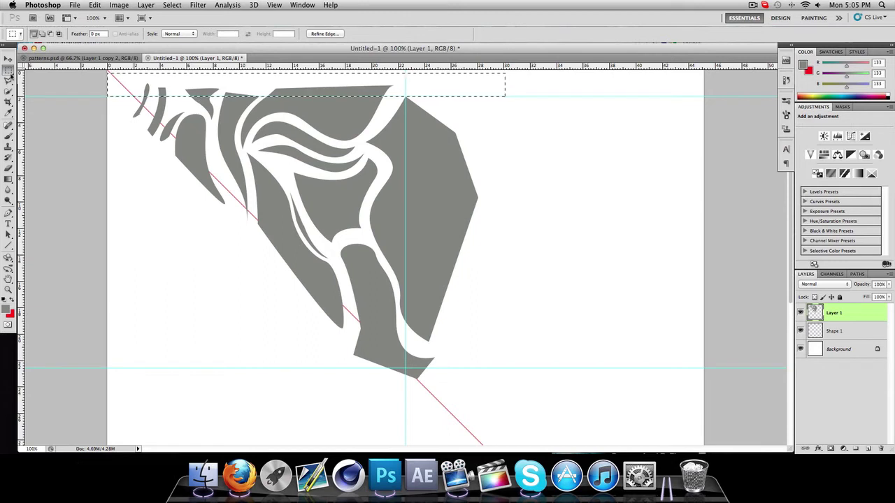
pyautogui.press('Delete')
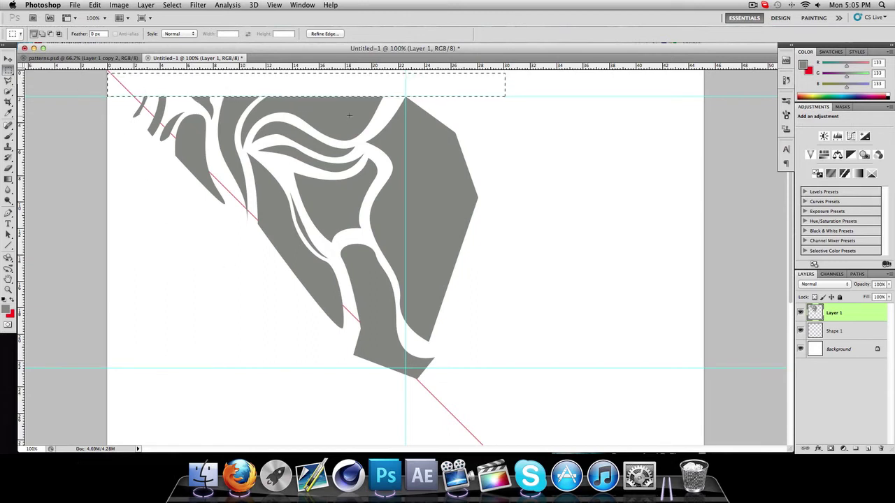
pyautogui.moveTo(520, 407)
pyautogui.mouseDown()
pyautogui.moveTo(397, 116)
pyautogui.moveTo(414, 92)
pyautogui.moveTo(405, 87)
pyautogui.mouseUp()
pyautogui.press('Delete')
pyautogui.click(326, 92)
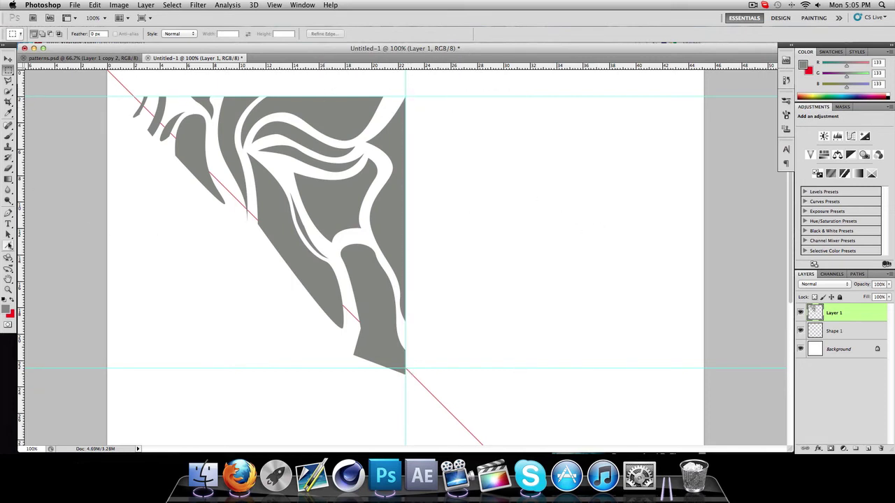
# Step: Lasso along the red diagonal and delete the artwork on its left side
pyautogui.click(8, 81)
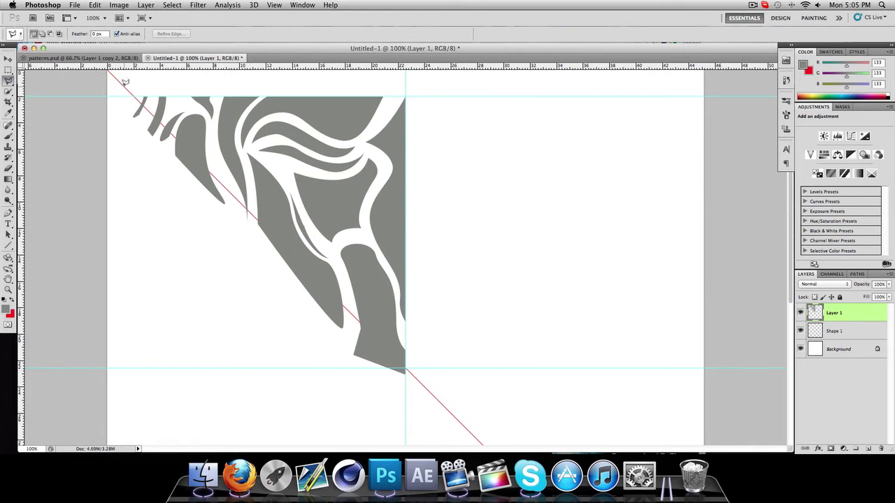
pyautogui.click(124, 81)
pyautogui.moveTo(124, 82)
pyautogui.mouseDown()
pyautogui.moveTo(182, 160)
pyautogui.moveTo(250, 185)
pyautogui.moveTo(297, 267)
pyautogui.moveTo(453, 409)
pyautogui.moveTo(312, 396)
pyautogui.moveTo(190, 288)
pyautogui.moveTo(169, 158)
pyautogui.moveTo(116, 112)
pyautogui.moveTo(136, 105)
pyautogui.moveTo(124, 86)
pyautogui.mouseUp()
pyautogui.press('Delete')
pyautogui.click(9, 70)
pyautogui.hotkey('ctrl', 'd')
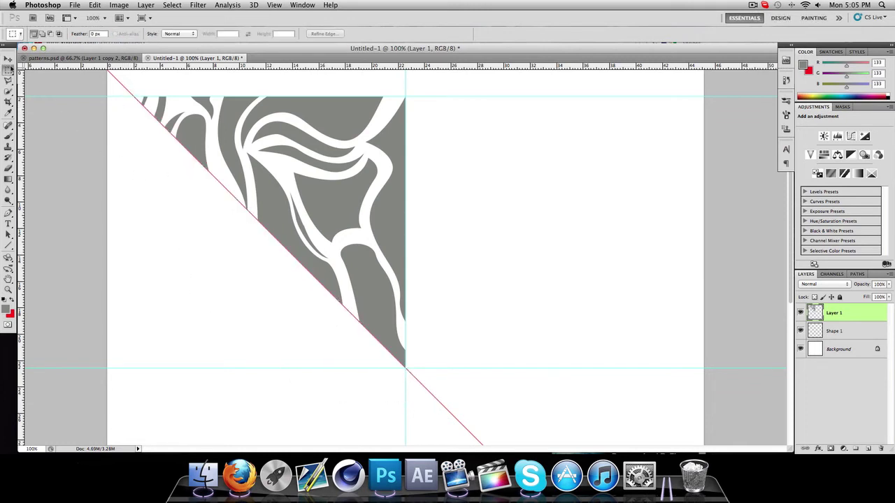
pyautogui.click(10, 60)
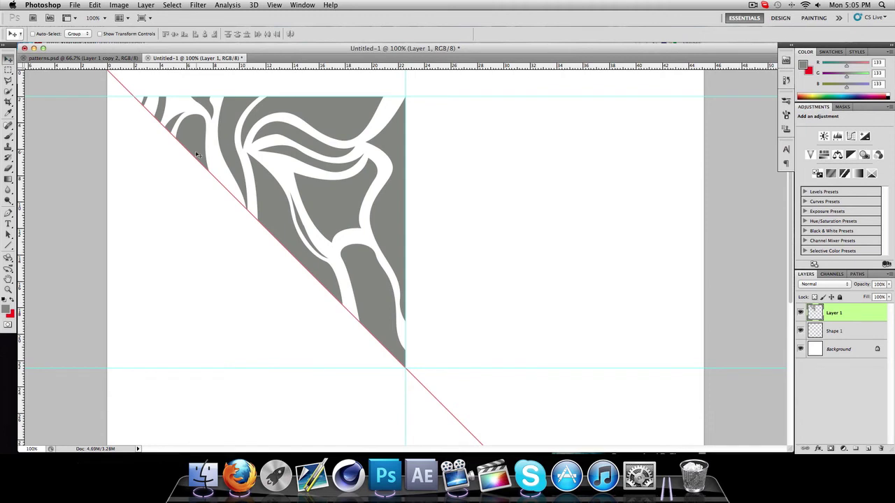
# Step: Hide the guides and the red diagonal, then duplicate the triangle layer
pyautogui.hotkey('ctrl', ';')
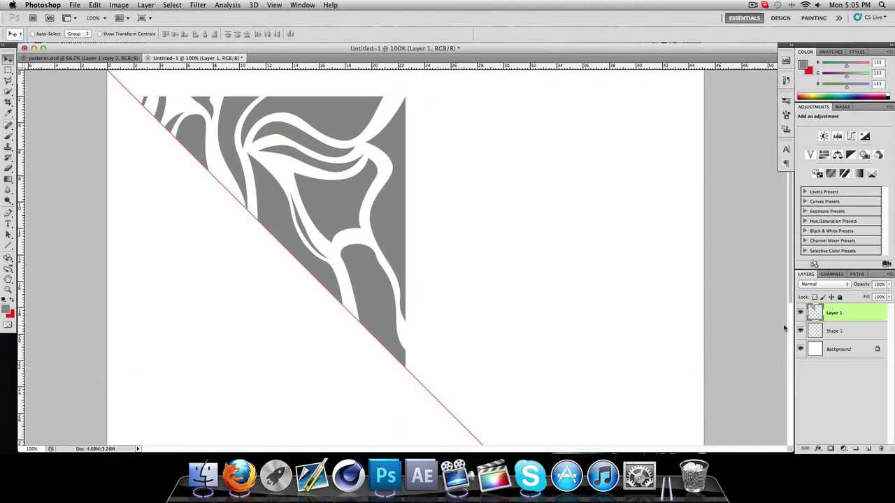
pyautogui.click(800, 331)
pyautogui.hotkey('ctrl', ';')
pyautogui.hotkey('ctrl', ';')
pyautogui.hotkey('ctrl', ';')
pyautogui.hotkey('ctrl', ';')
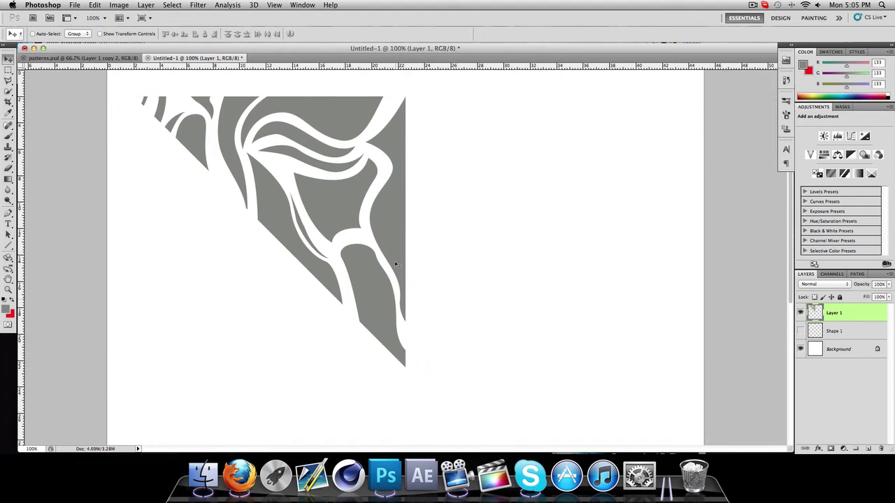
pyautogui.press('super+j')
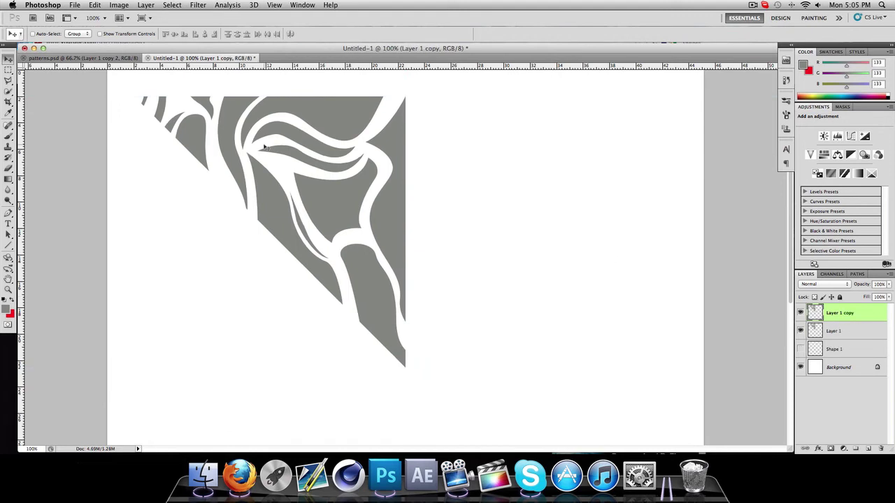
# Step: Flip the duplicated triangle horizontally so it mirrors the original
pyautogui.click(95, 5)
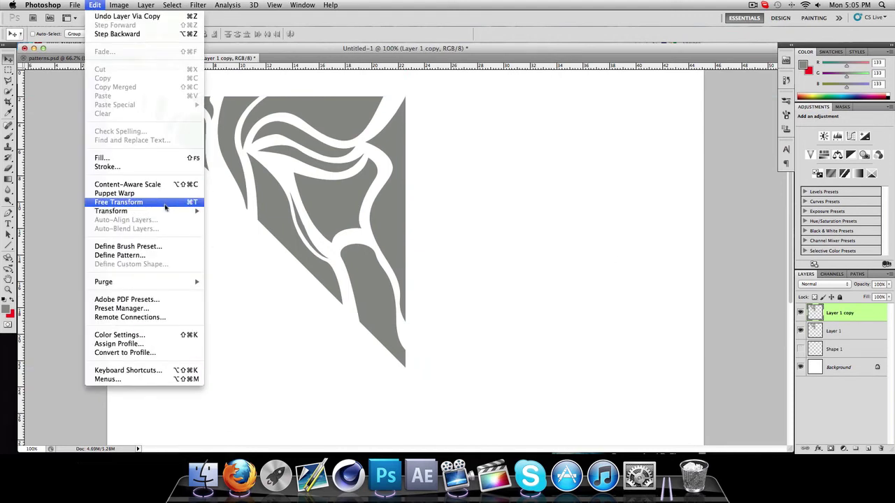
pyautogui.moveTo(166, 212)
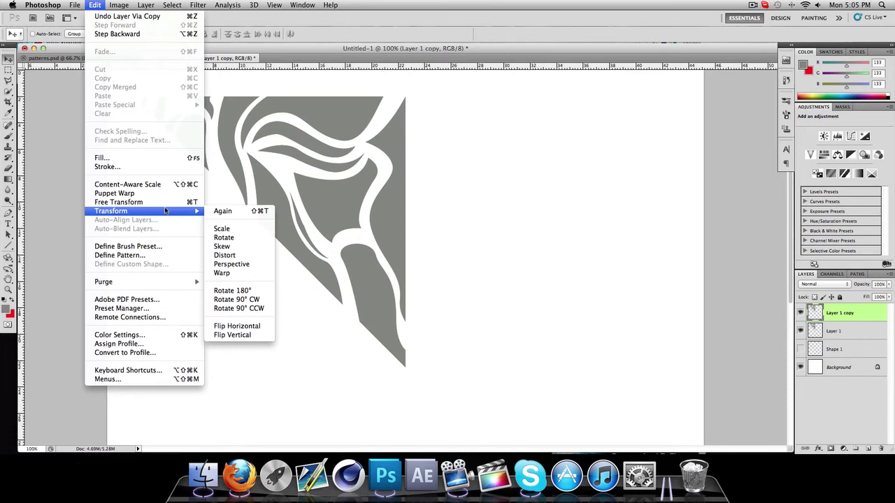
pyautogui.click(257, 331)
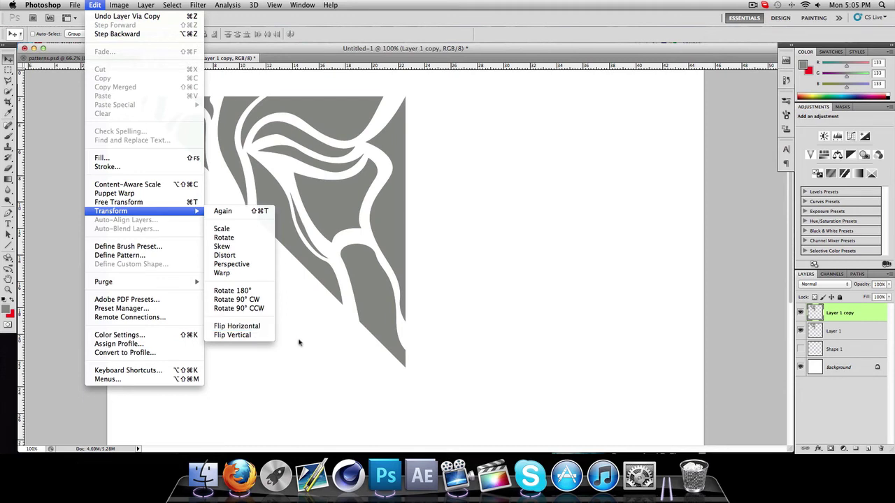
pyautogui.click(95, 5)
pyautogui.click(236, 290)
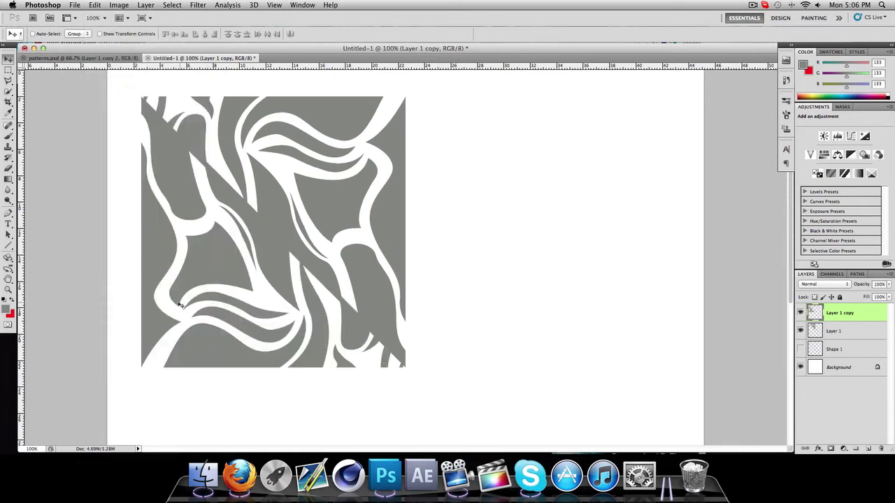
pyautogui.click(95, 5)
pyautogui.click(112, 15)
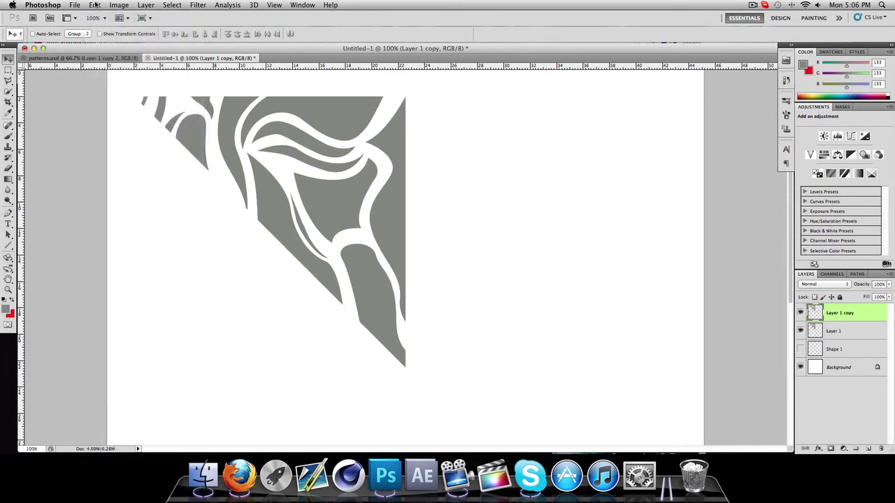
pyautogui.click(95, 5)
pyautogui.moveTo(140, 216)
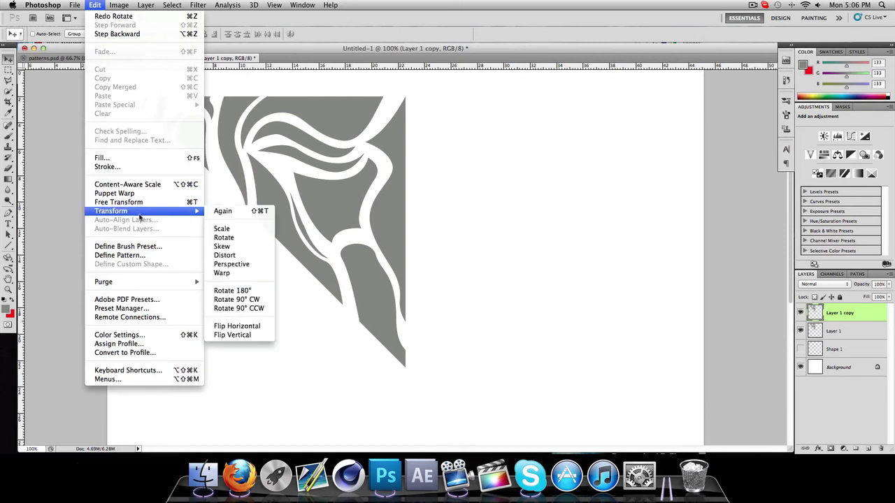
pyautogui.click(238, 325)
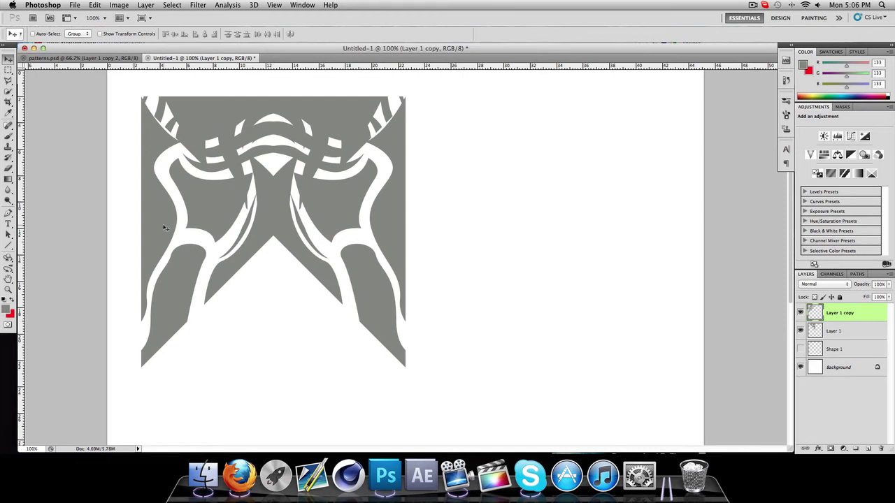
# Step: Slide the mirrored copy beside the original, checking the alignment against the guides
pyautogui.moveTo(168, 228); pyautogui.dragTo(430, 228)
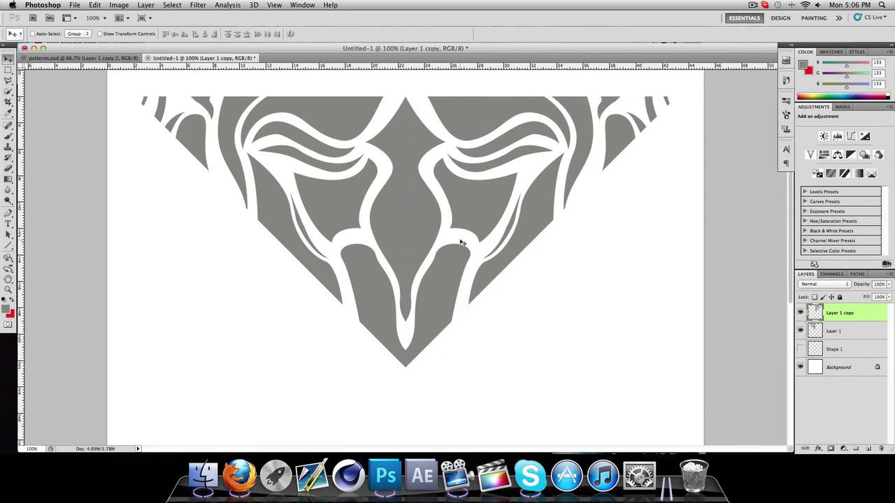
pyautogui.press('super+semicolon')
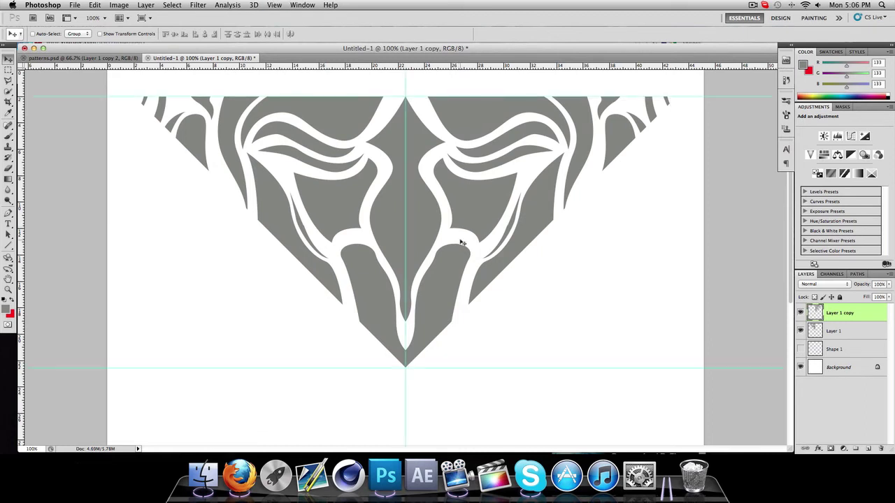
pyautogui.press('super+semicolon')
pyautogui.press('super+semicolon')
pyautogui.press('super+semicolon')
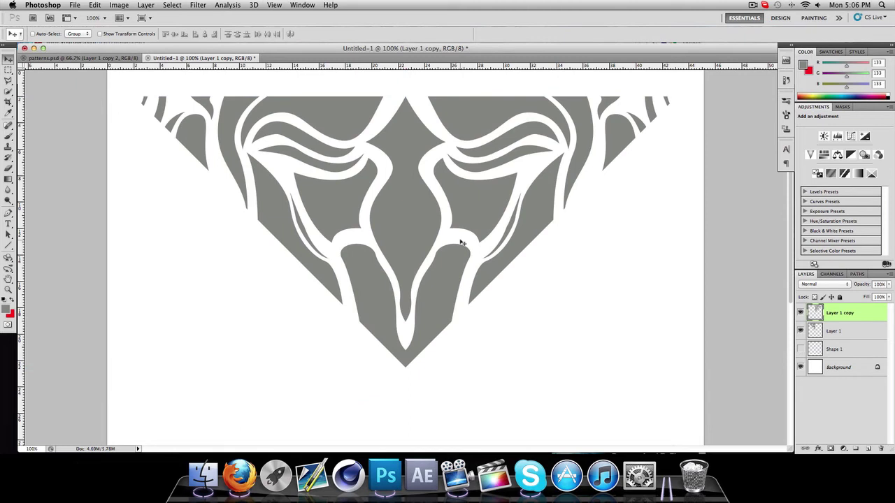
pyautogui.press('super+semicolon')
pyautogui.press('super+semicolon')
pyautogui.rightClick(860, 319)
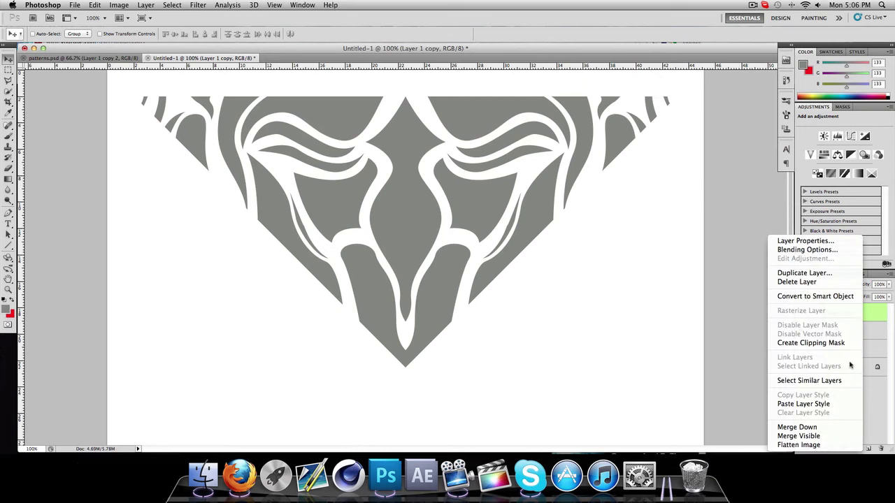
# Step: Merge the copy into Layer 1, duplicate it and rotate the new copy 90°
pyautogui.click(821, 427)
pyautogui.press('super+j')
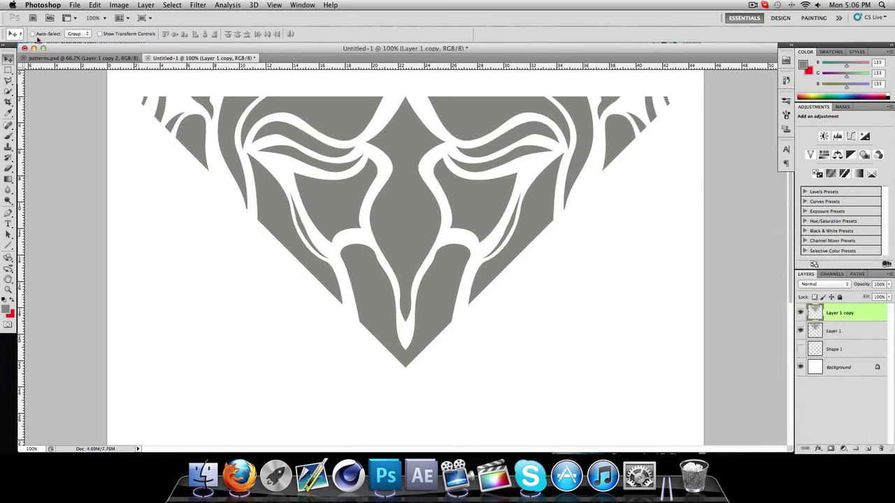
pyautogui.click(94, 5)
pyautogui.moveTo(168, 210)
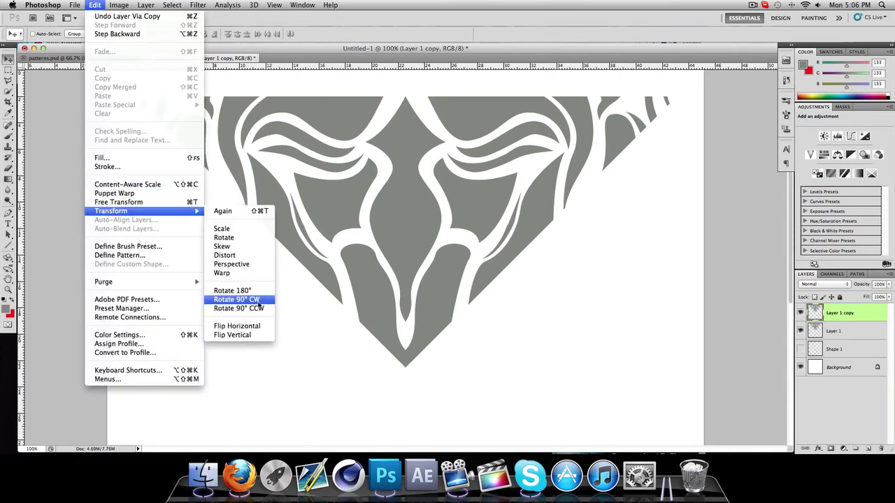
pyautogui.click(261, 309)
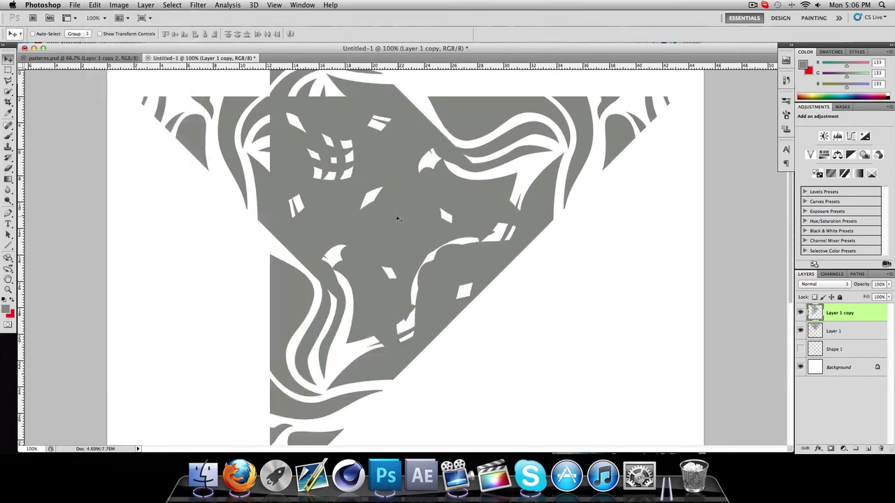
# Step: Move the rotated copy down-left and nudge it one pixel to close the seam
pyautogui.moveTo(397, 262); pyautogui.dragTo(260, 349)
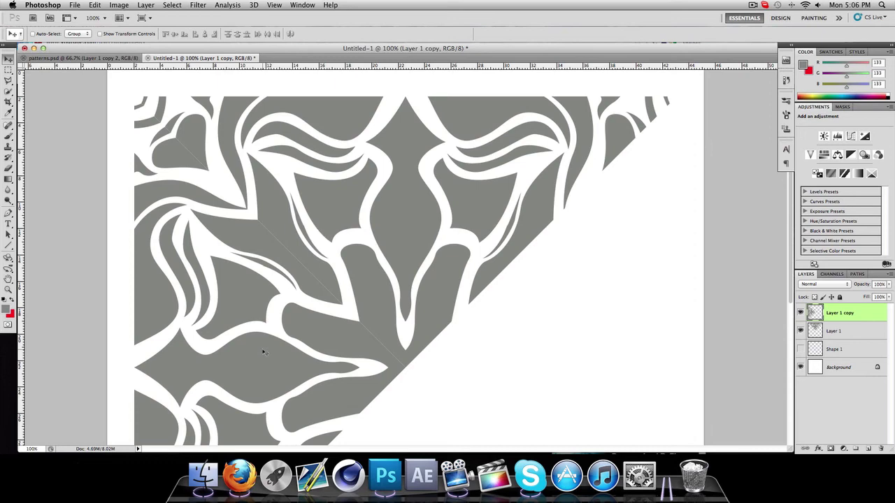
pyautogui.press('Left')
pyautogui.press('Left')
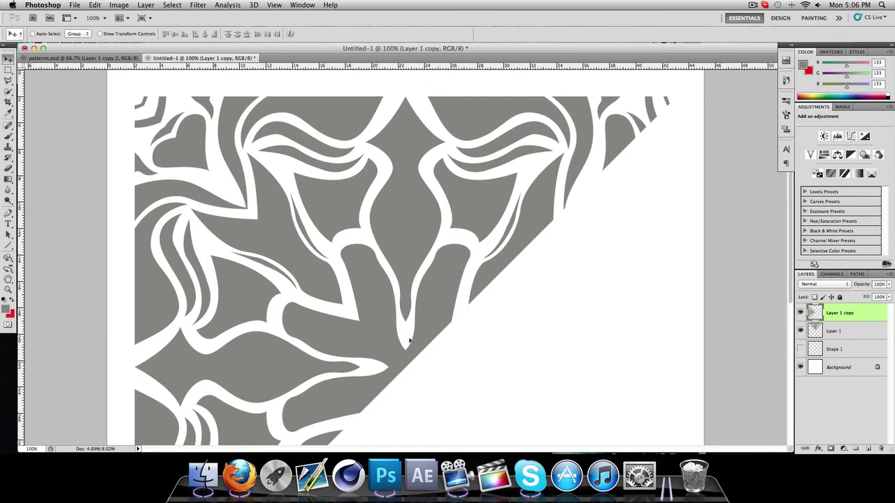
pyautogui.rightClick(869, 315)
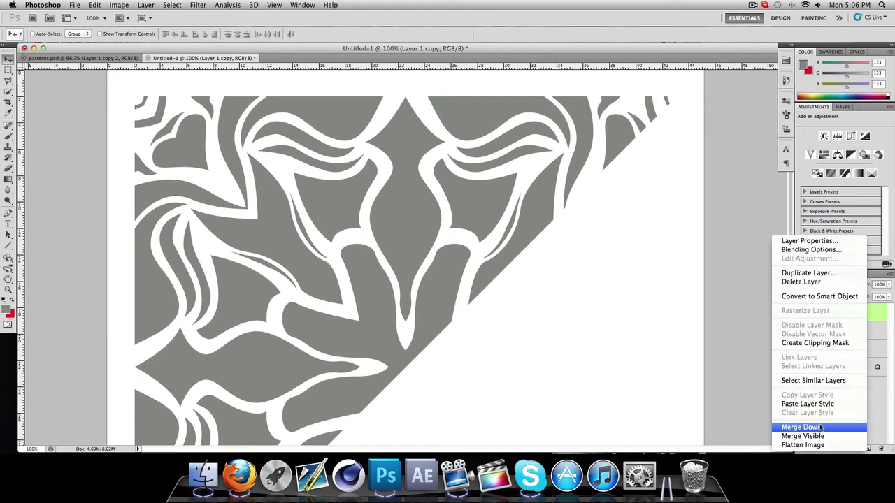
# Step: Merge down, duplicate the half-pattern, rotate it 180° into place, then select both layers
pyautogui.click(842, 428)
pyautogui.press('super+j')
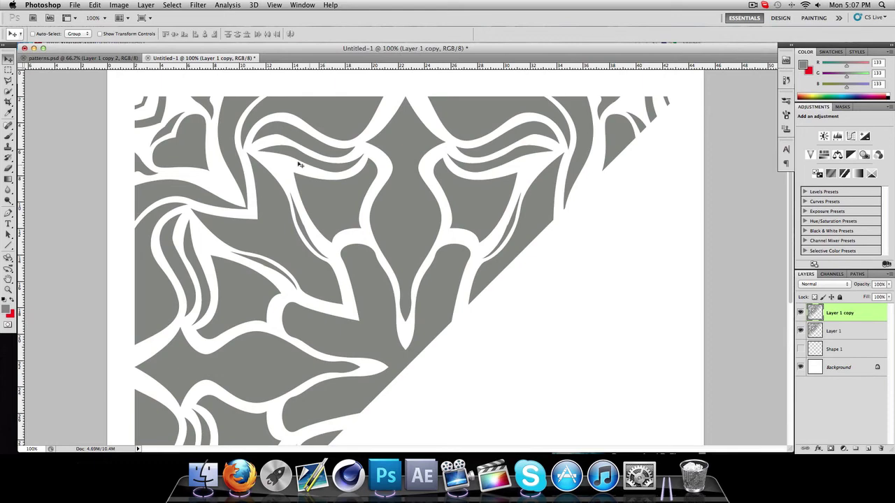
pyautogui.click(94, 5)
pyautogui.moveTo(169, 212)
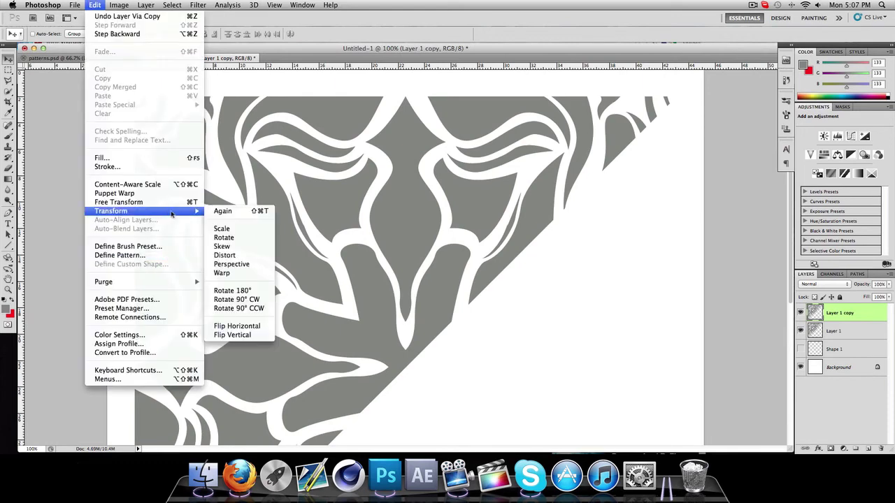
pyautogui.click(239, 292)
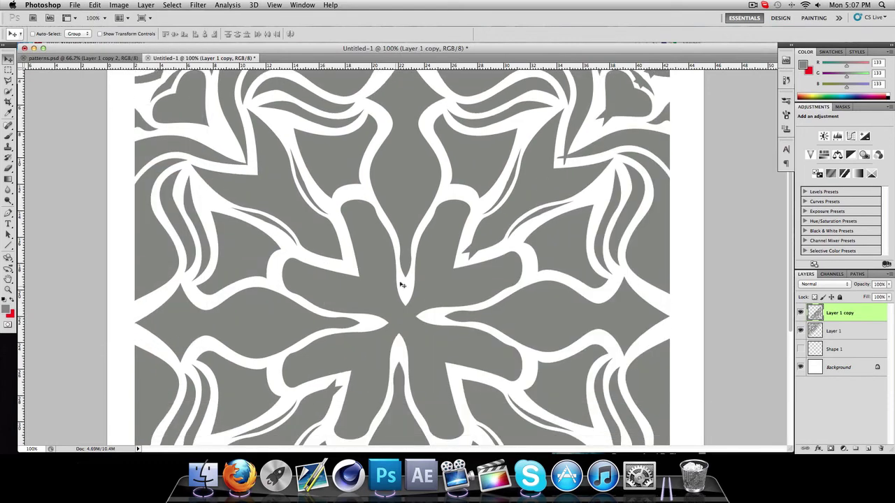
pyautogui.moveTo(423, 280)
pyautogui.mouseDown()
pyautogui.moveTo(425, 291)
pyautogui.moveTo(434, 289)
pyautogui.moveTo(425, 293)
pyautogui.moveTo(430, 270)
pyautogui.mouseUp()
pyautogui.keyDown('shift'); pyautogui.click(853, 333); pyautogui.keyUp('shift')
pyautogui.rightClick(853, 333)
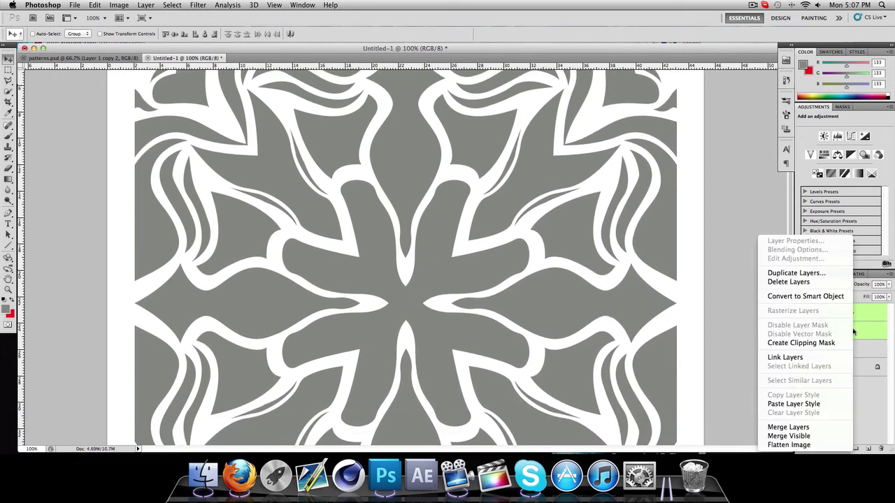
# Step: Merge the two pattern layers into Layer 1 copy, zoom to 50%, and enlarge the document window
pyautogui.click(797, 427)
pyautogui.press('super+minus')
pyautogui.press('super+minus')
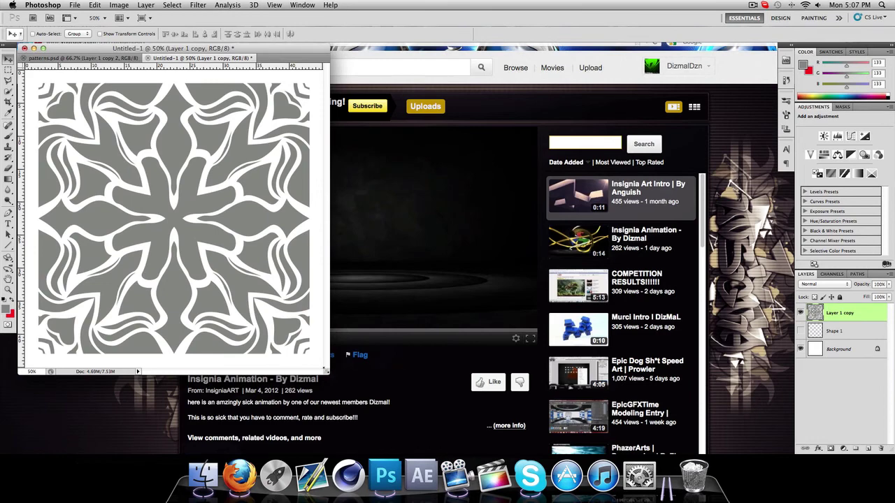
pyautogui.moveTo(326, 371); pyautogui.dragTo(792, 455)
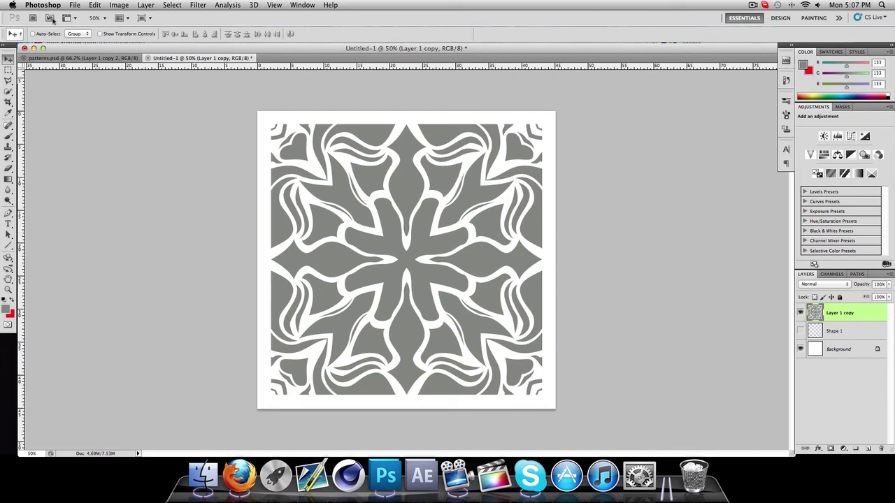
pyautogui.click(130, 34)
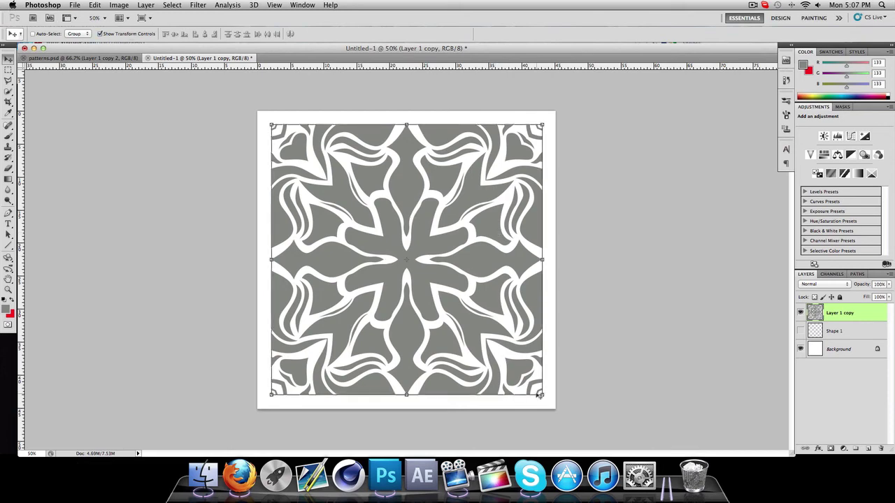
# Step: Scale the tile to 54.92% and move it into the canvas's top-left corner
pyautogui.moveTo(539, 398); pyautogui.dragTo(483, 339)
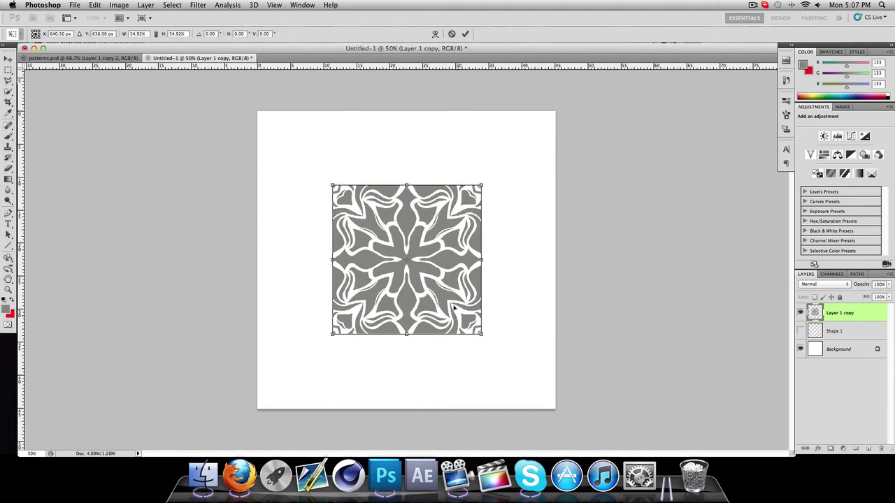
pyautogui.moveTo(438, 296); pyautogui.dragTo(380, 236)
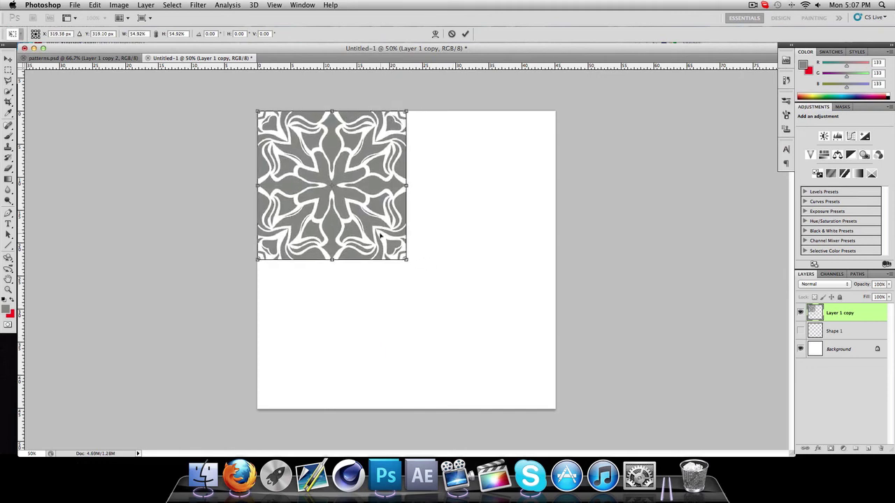
pyautogui.press('Return')
# Step: Duplicate the tile as Layer 1 copy 2 and place it beside the original, top-right
pyautogui.press('super+j')
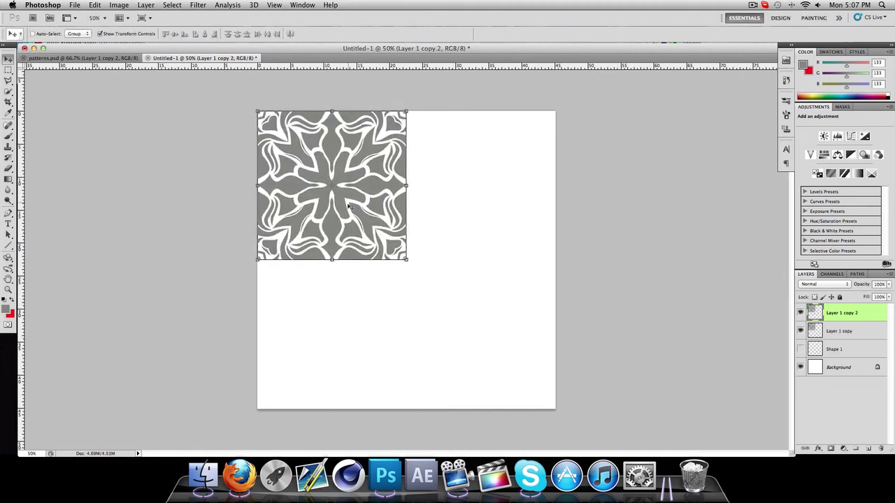
pyautogui.moveTo(351, 213); pyautogui.dragTo(499, 222)
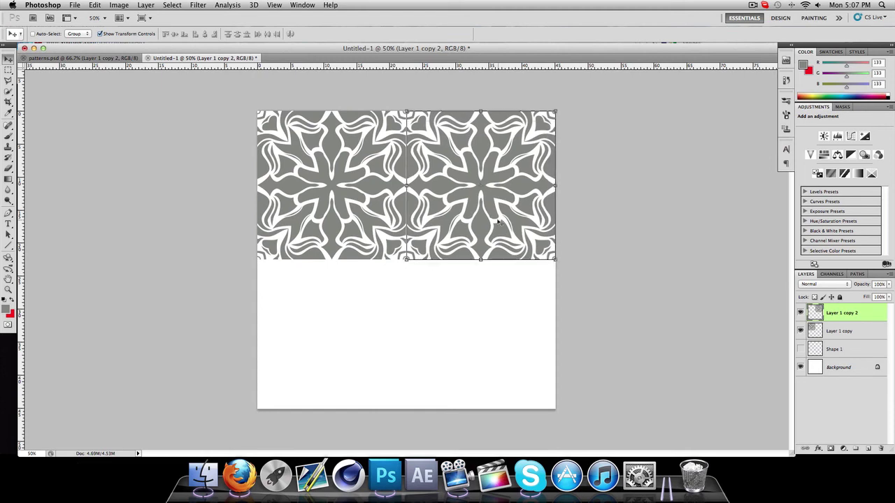
pyautogui.click(146, 37)
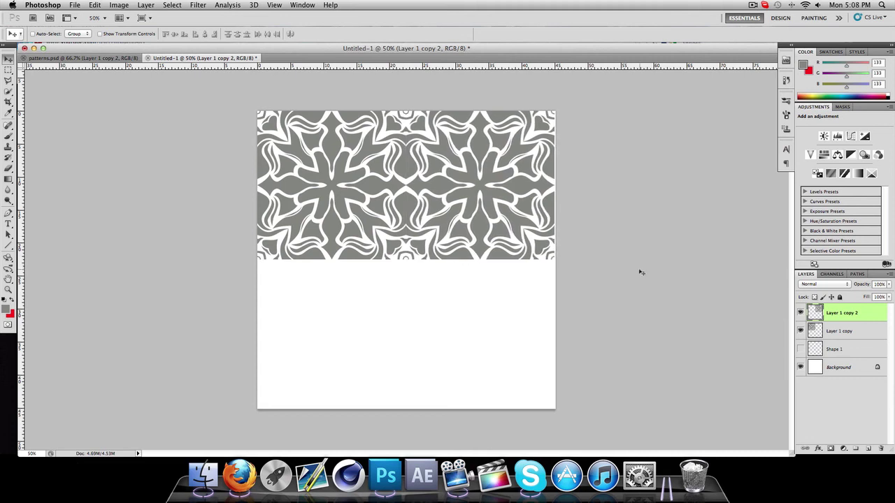
# Step: Merge Layer 1 copy 2 down, then duplicate the top row into the bottom half, completing the 2×2 grid
pyautogui.rightClick(851, 318)
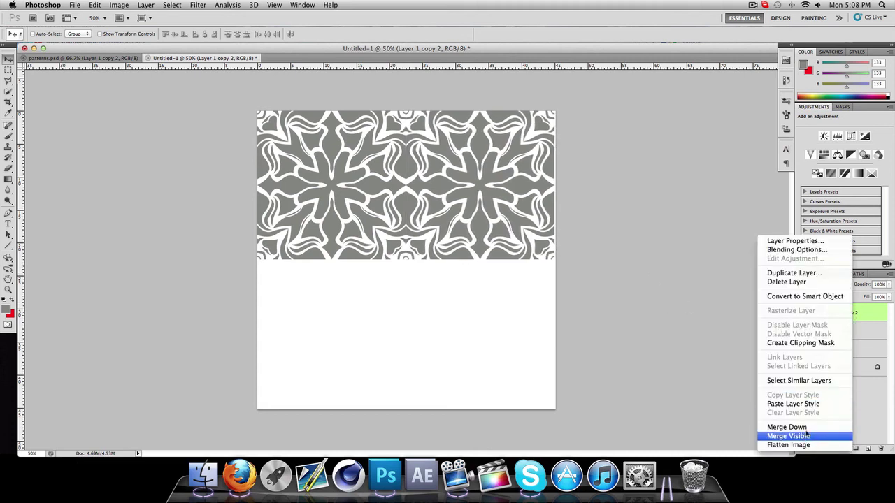
pyautogui.click(788, 427)
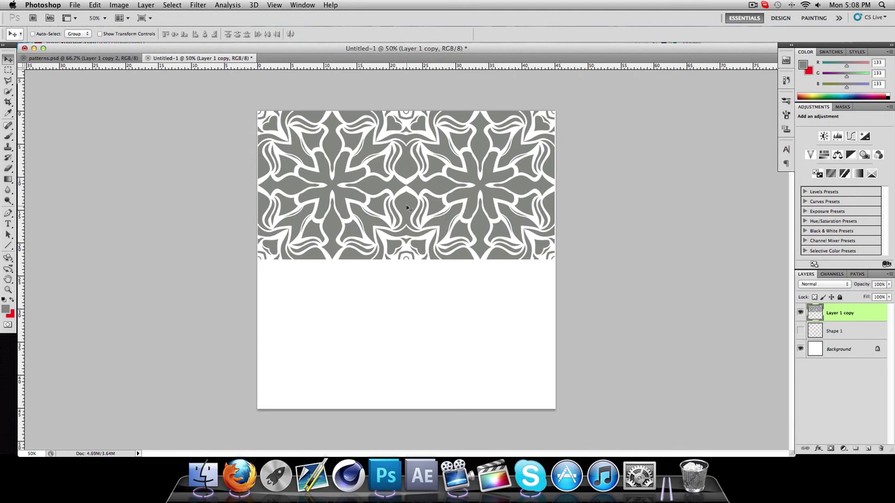
pyautogui.press('super+j')
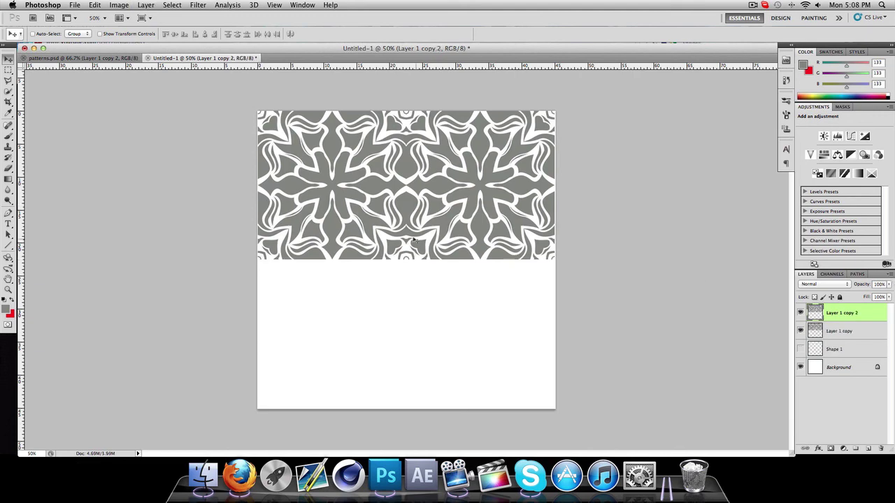
pyautogui.moveTo(402, 214); pyautogui.dragTo(400, 325)
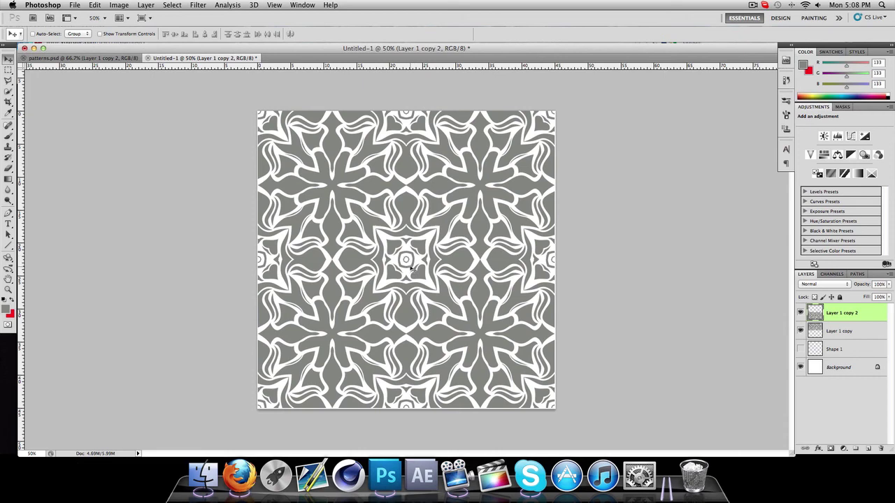
pyautogui.click(60, 58)
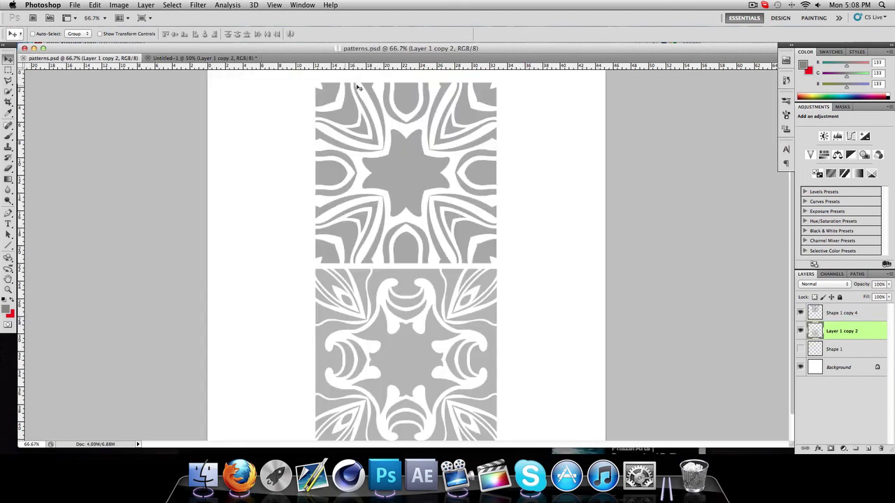
pyautogui.click(183, 59)
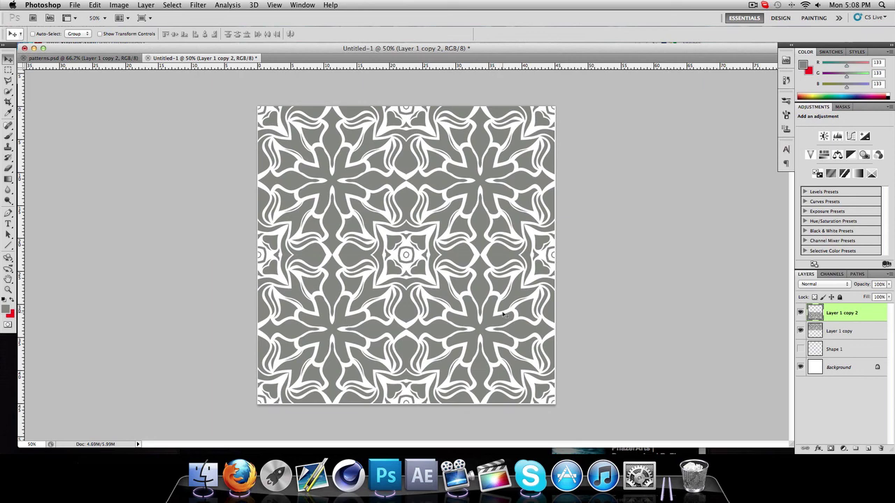
pyautogui.rightClick(846, 316)
# Step: Merge the lower row down, preview the pattern at about 10% opacity, then restore Opacity to 100%
pyautogui.click(812, 428)
pyautogui.click(889, 285)
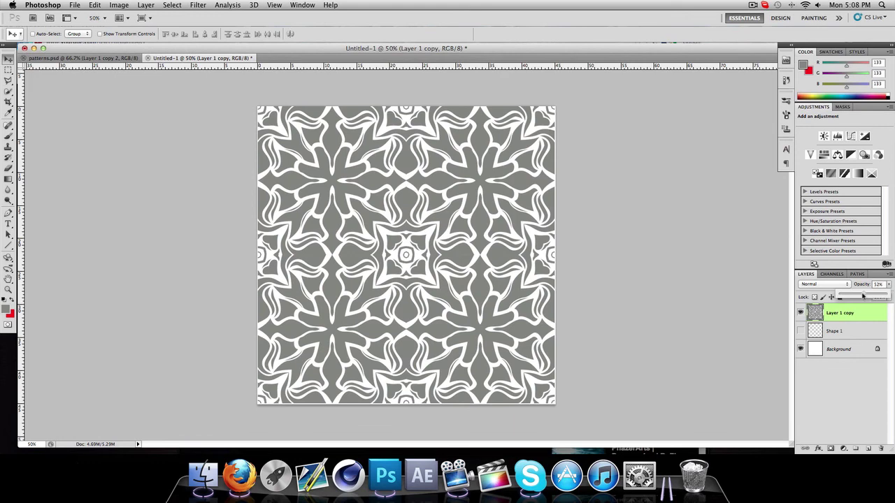
pyautogui.moveTo(864, 296); pyautogui.dragTo(842, 296)
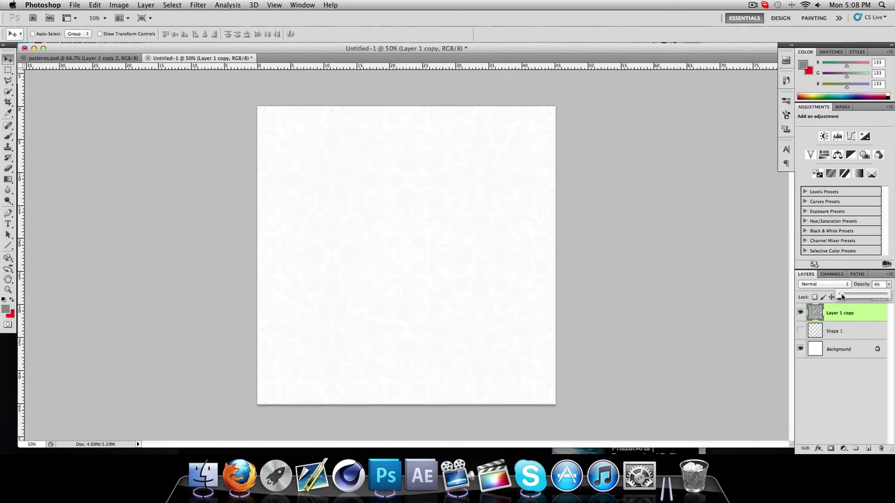
pyautogui.moveTo(841, 297)
pyautogui.mouseDown()
pyautogui.moveTo(812, 299)
pyautogui.moveTo(845, 297)
pyautogui.mouseUp()
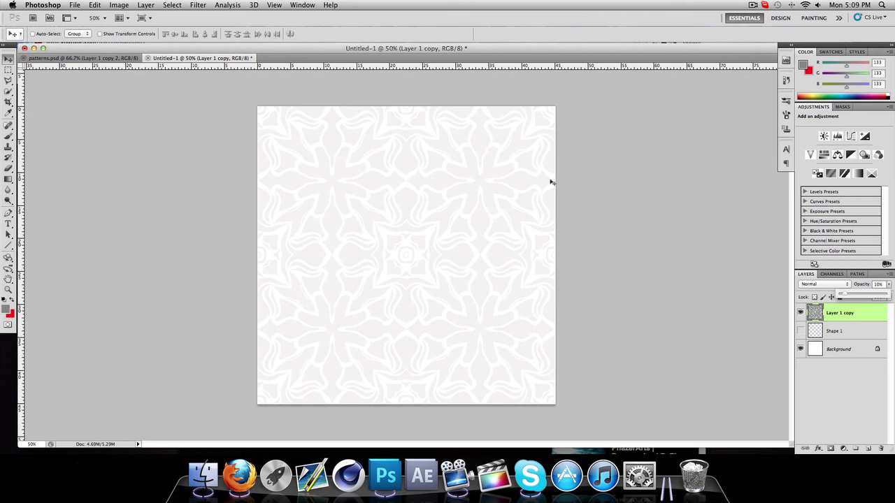
pyautogui.click(866, 300)
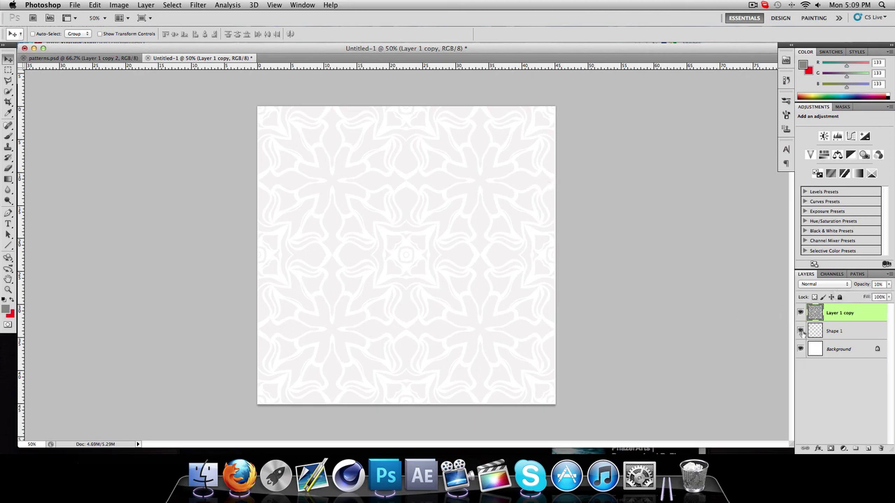
pyautogui.click(889, 285)
pyautogui.moveTo(885, 296); pyautogui.dragTo(891, 296)
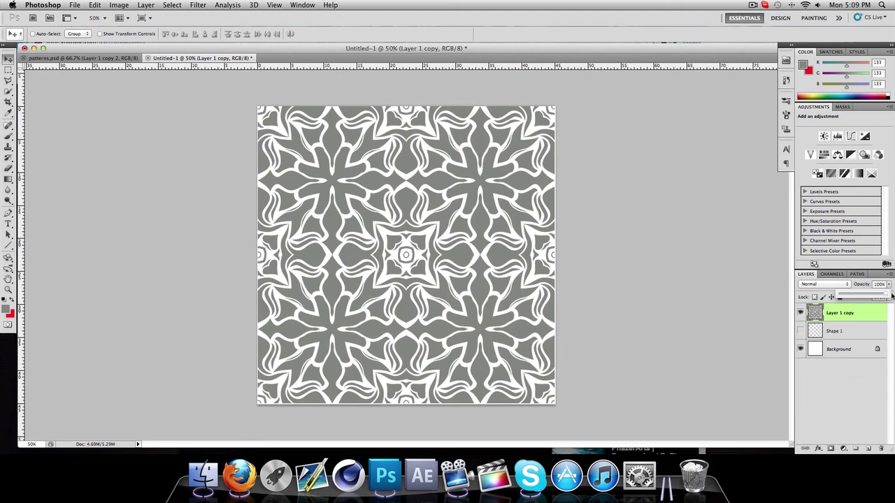